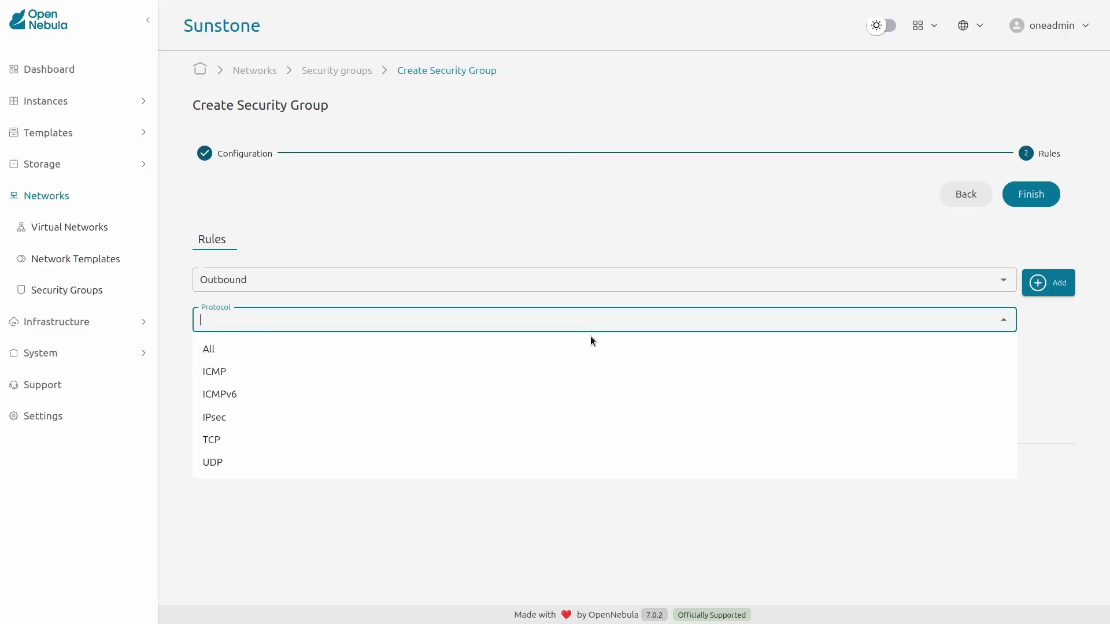
- Add an outbound rule for all protocols, all ports and any network, and finish creating the security group
click(589, 347)
click(540, 359)
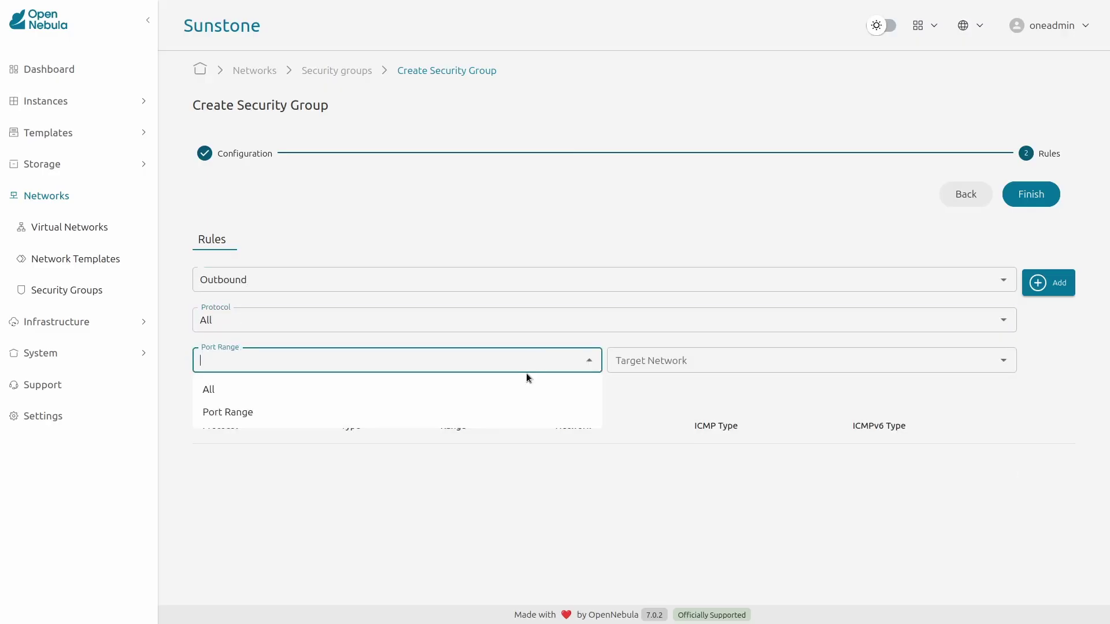
click(526, 385)
click(670, 363)
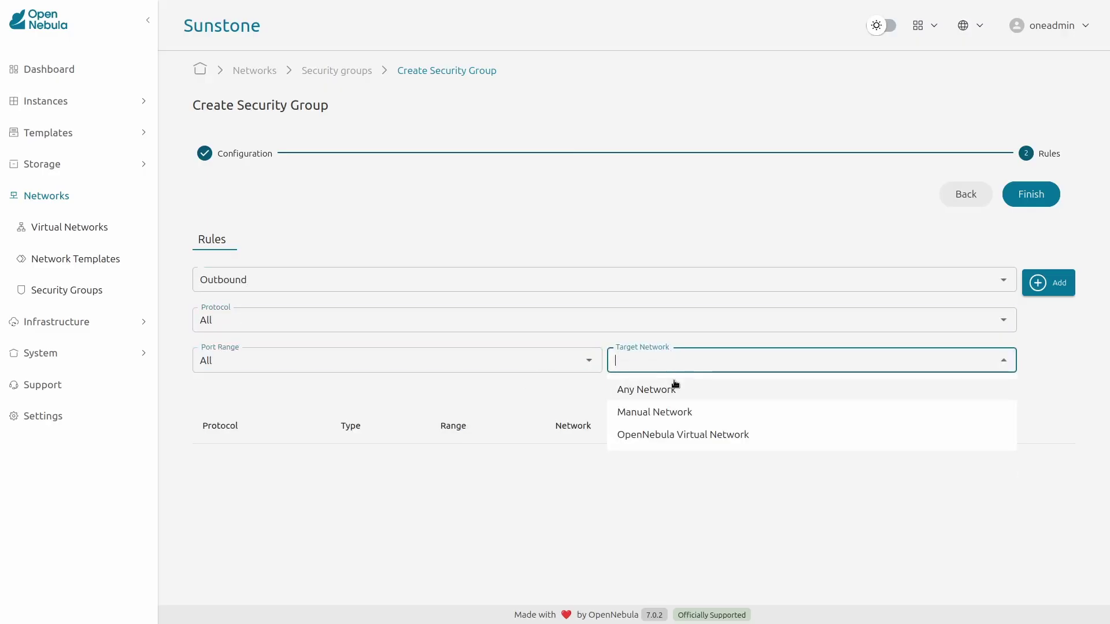
click(675, 389)
click(972, 394)
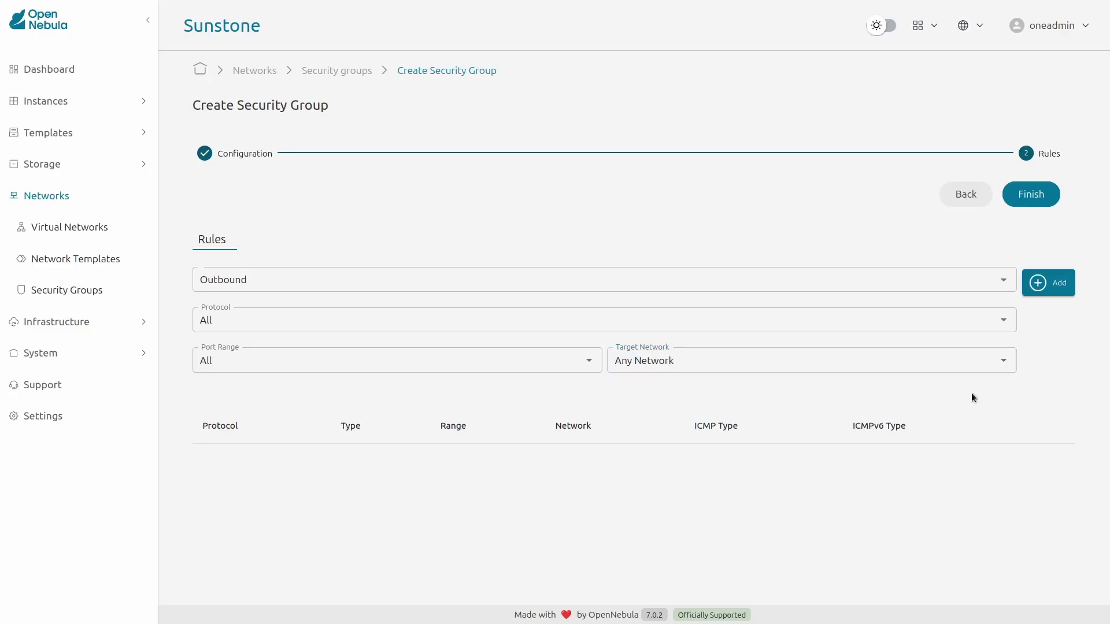
click(1045, 295)
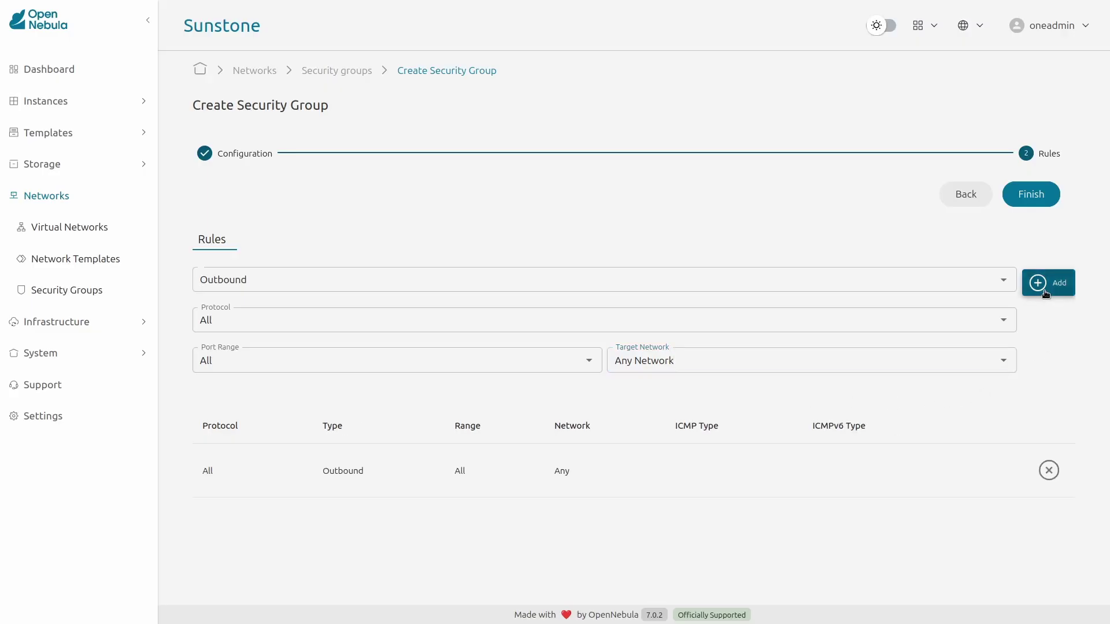
click(1040, 203)
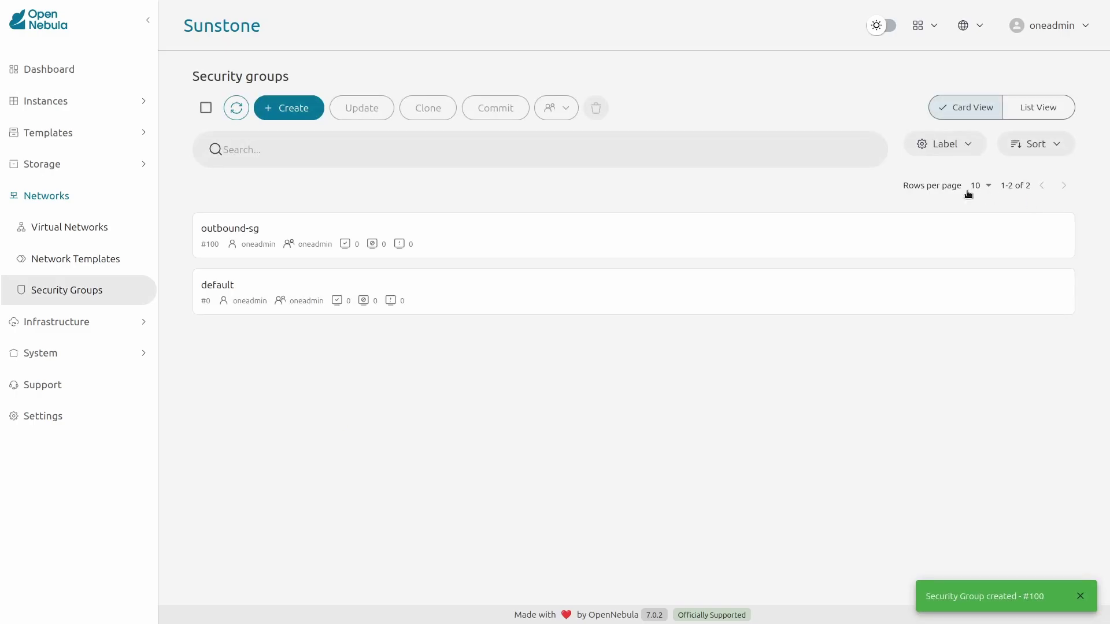
- Start a new security group named webserver-sg and proceed to its rules
click(296, 107)
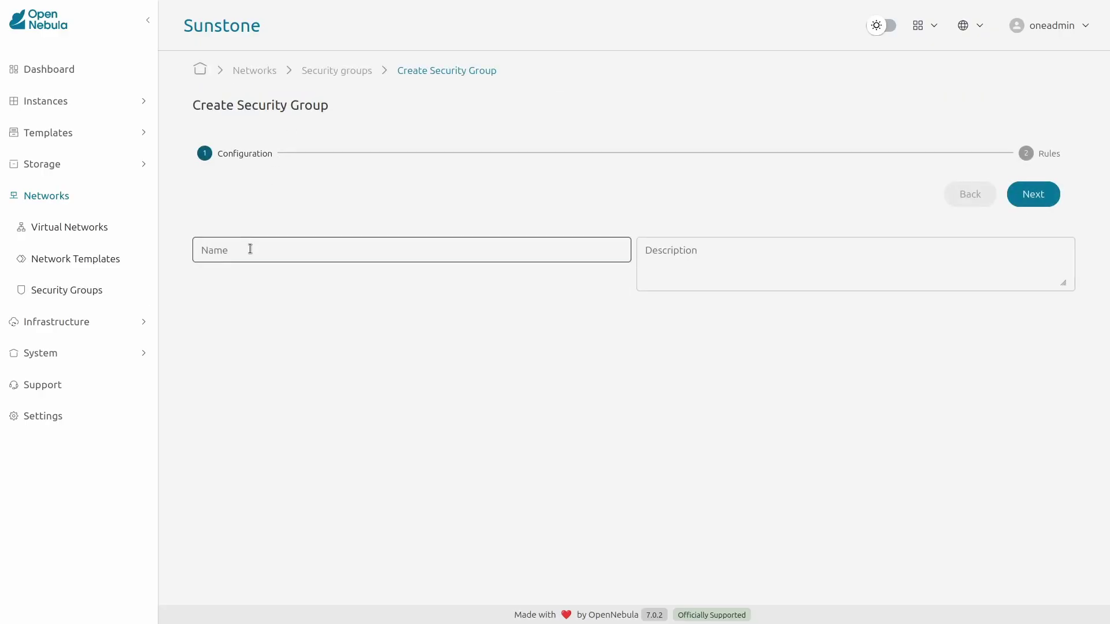
click(249, 249)
text(webser)
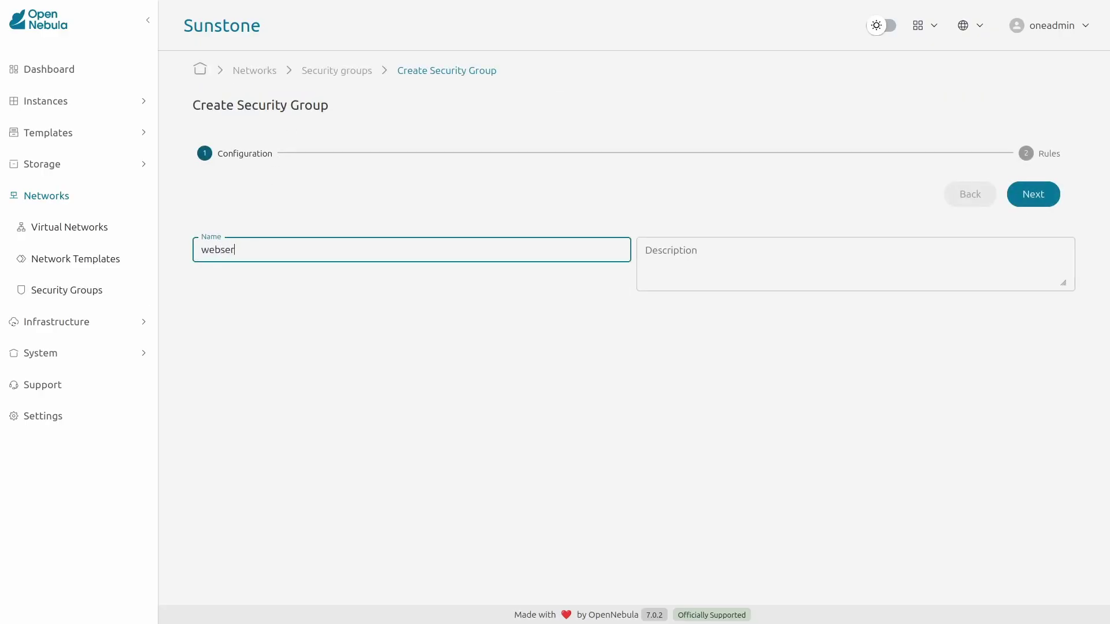
text(ver-sg)
click(1025, 197)
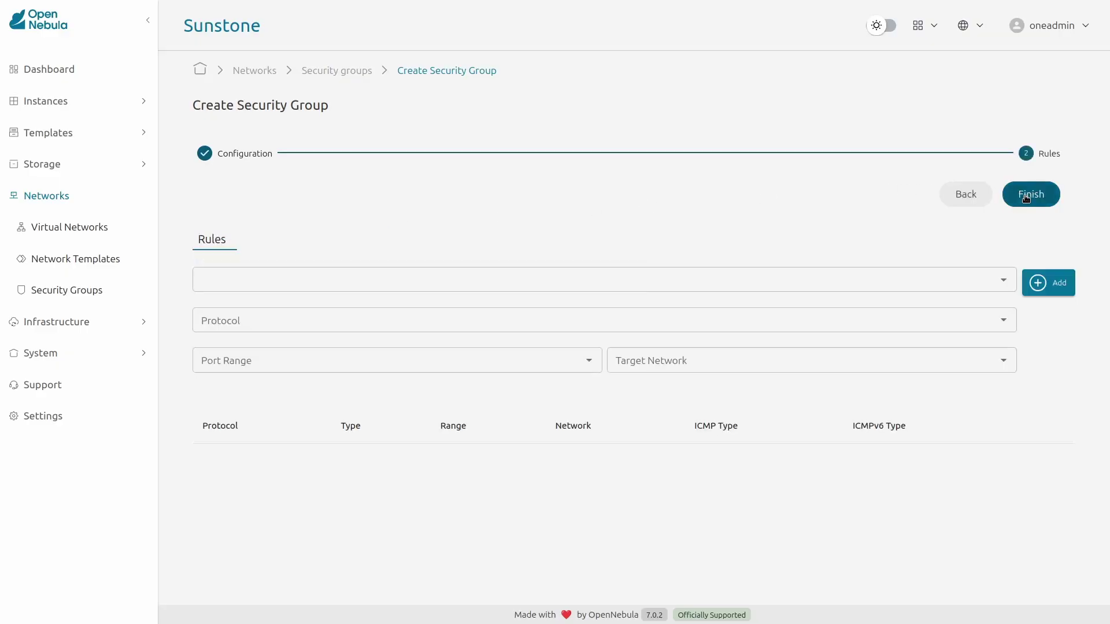
- Add an inbound TCP rule for port 22 with any network as the target to webserver-sg
click(380, 279)
click(346, 309)
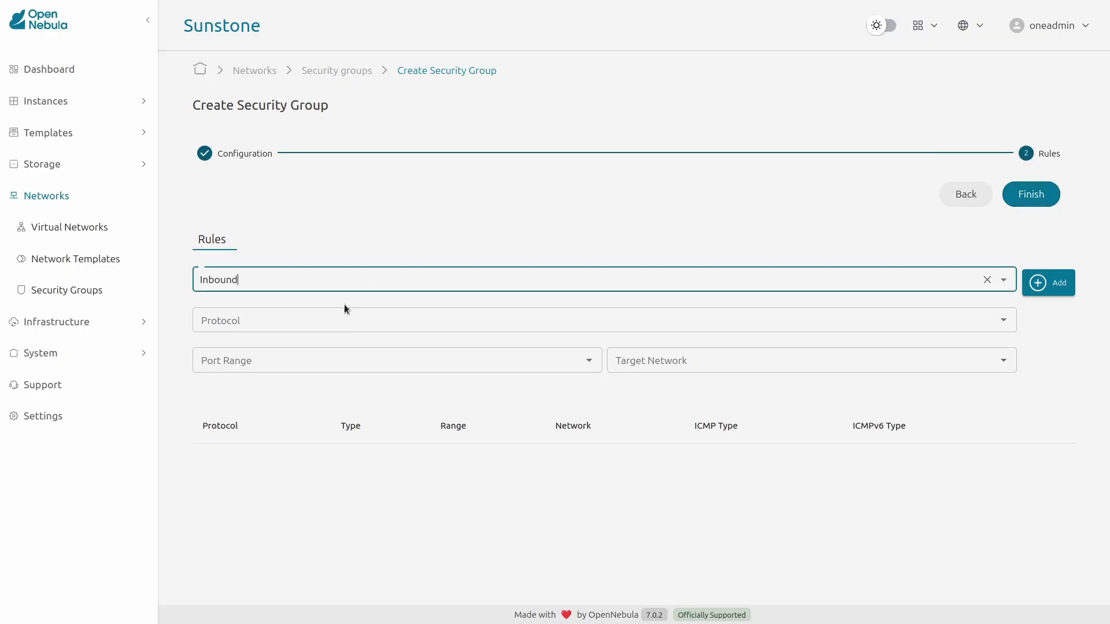
click(334, 318)
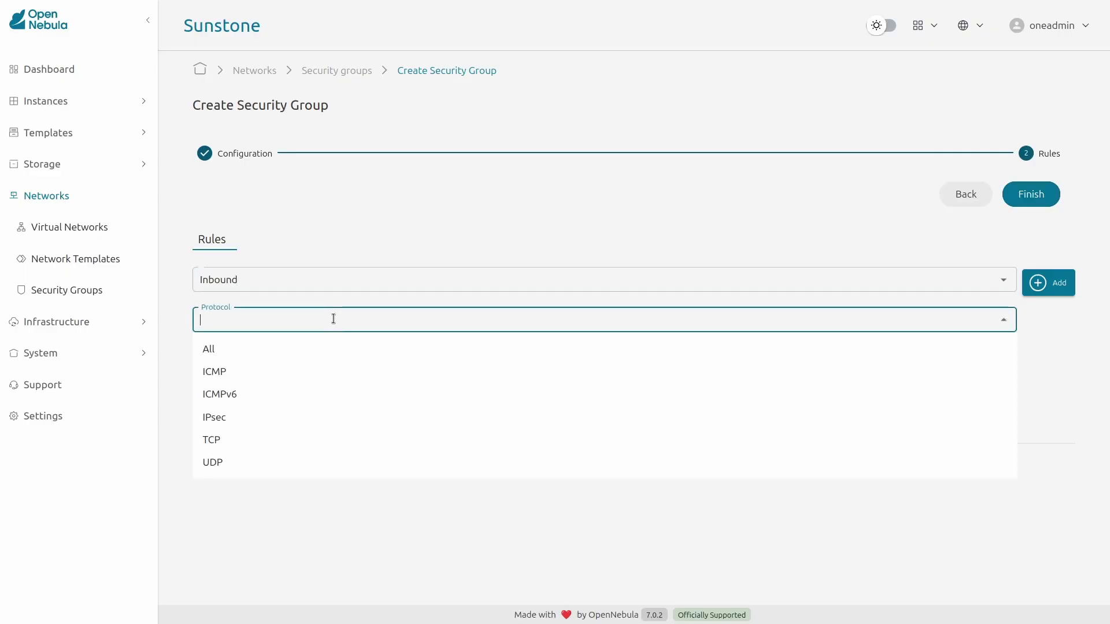
click(306, 438)
click(311, 361)
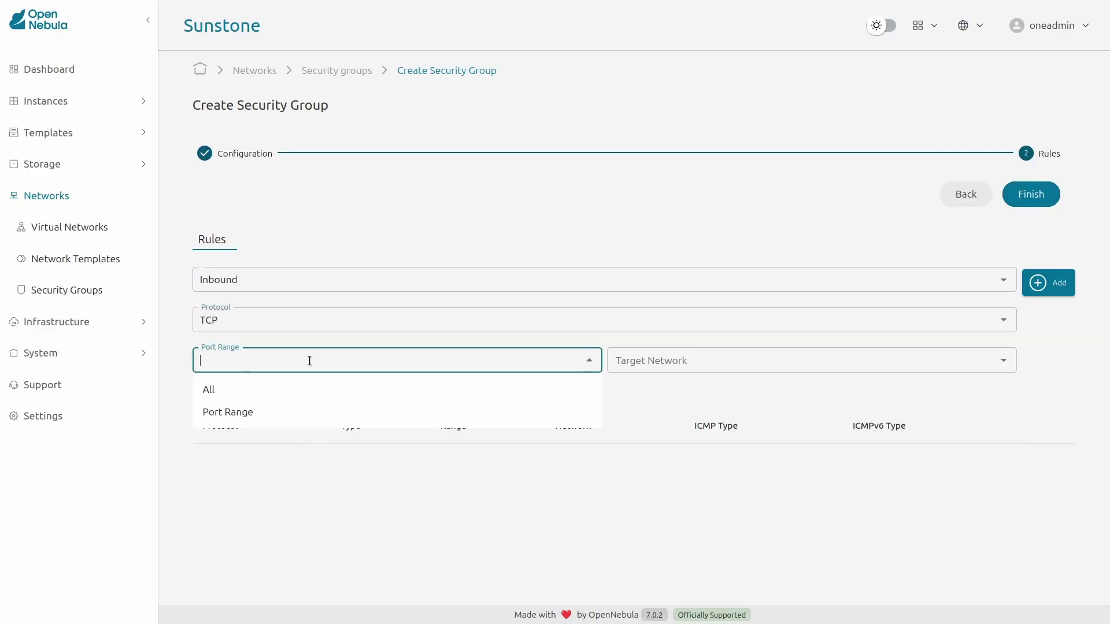
click(290, 411)
click(288, 405)
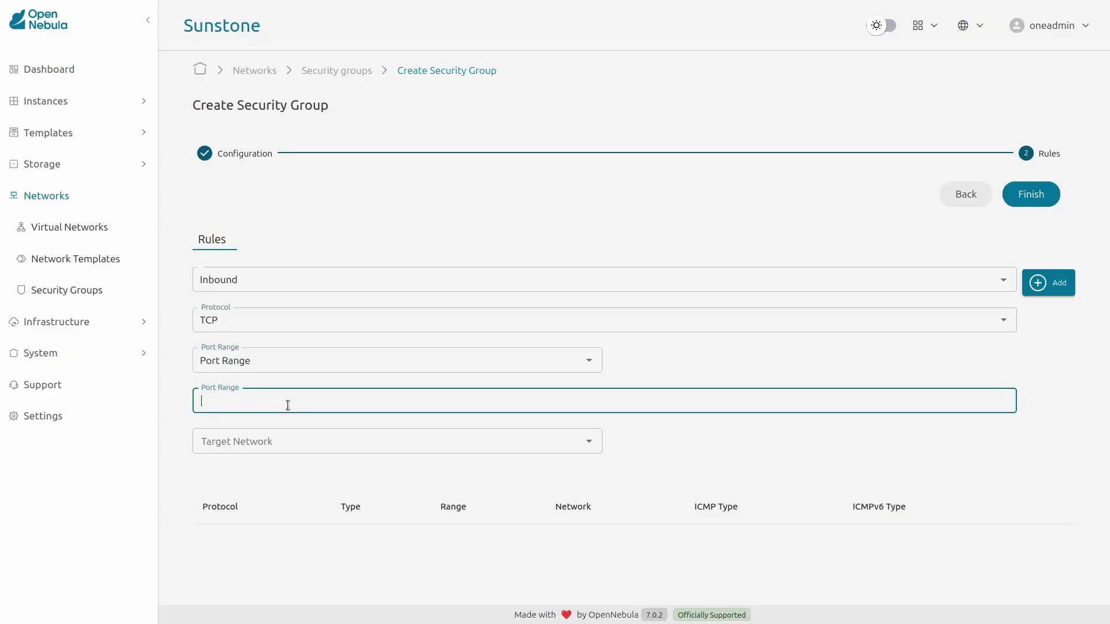
text(22)
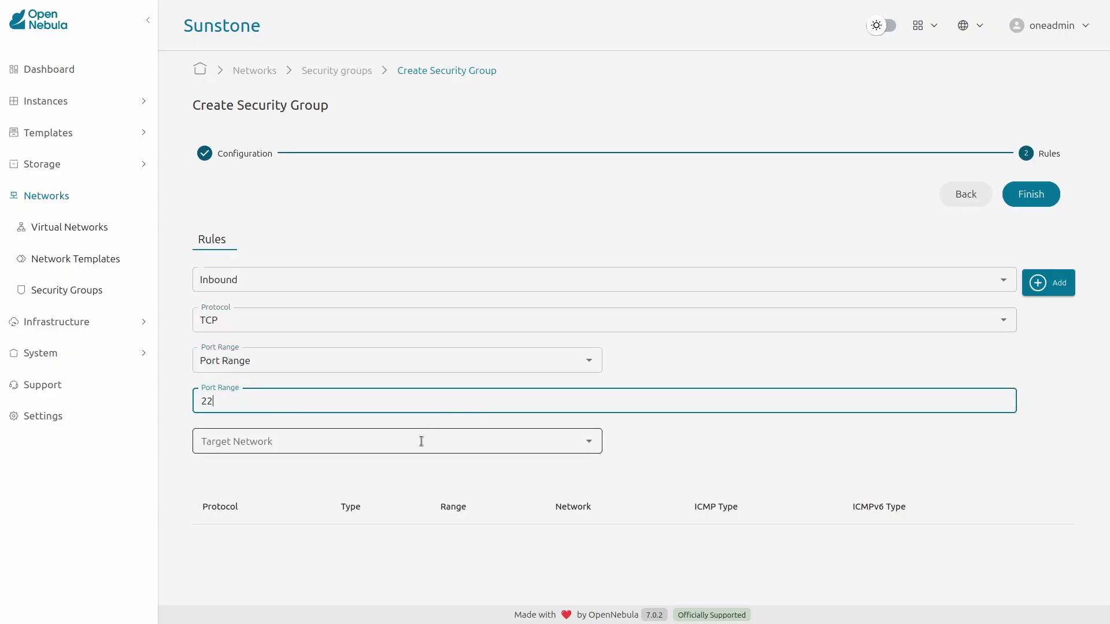
click(421, 442)
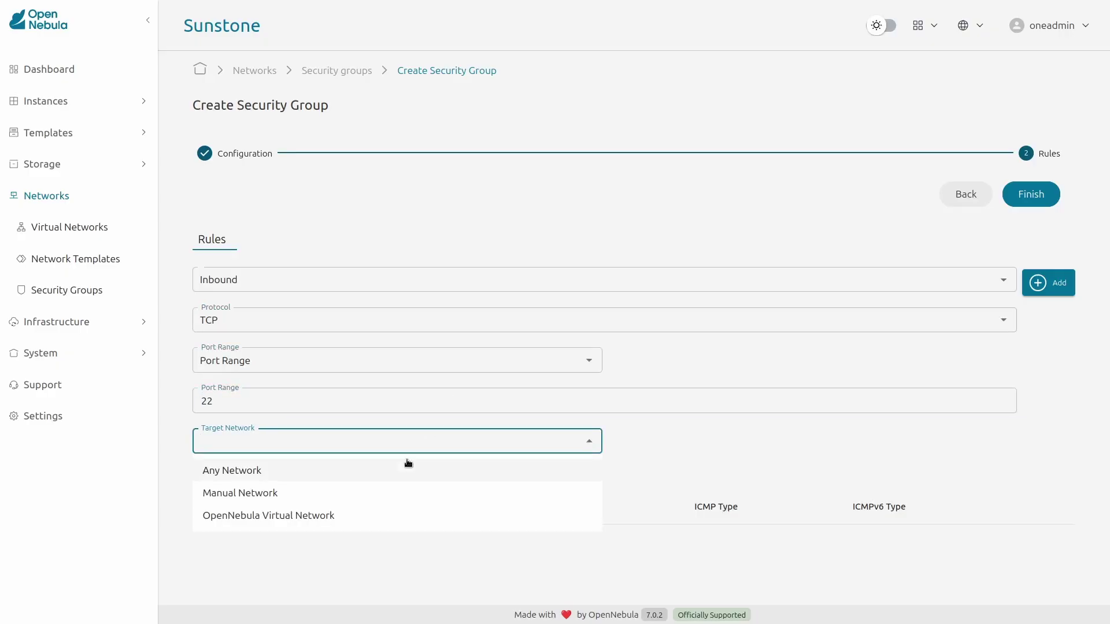
click(407, 461)
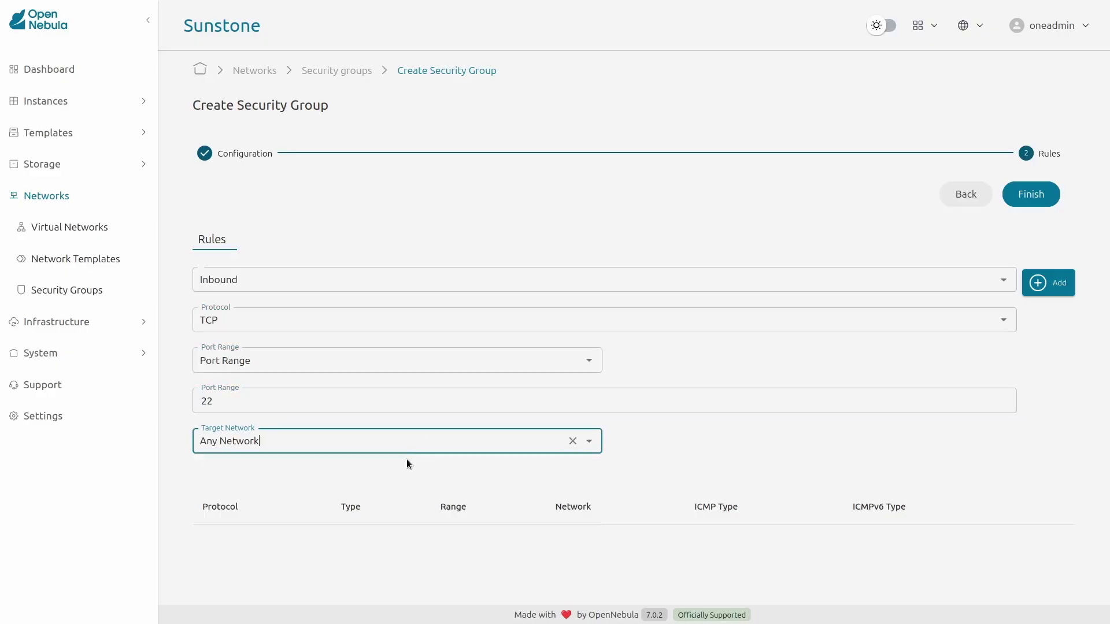
click(1068, 281)
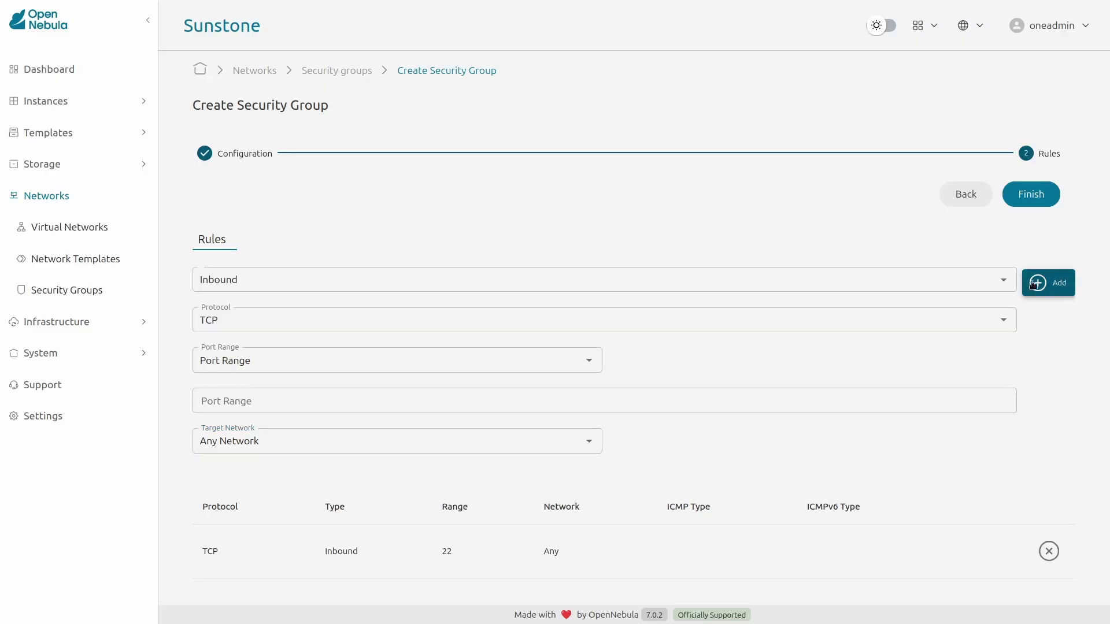
- Add an inbound TCP rule for port 80 restricted to a manual network starting at 172.17.2.205 with size 1
click(237, 405)
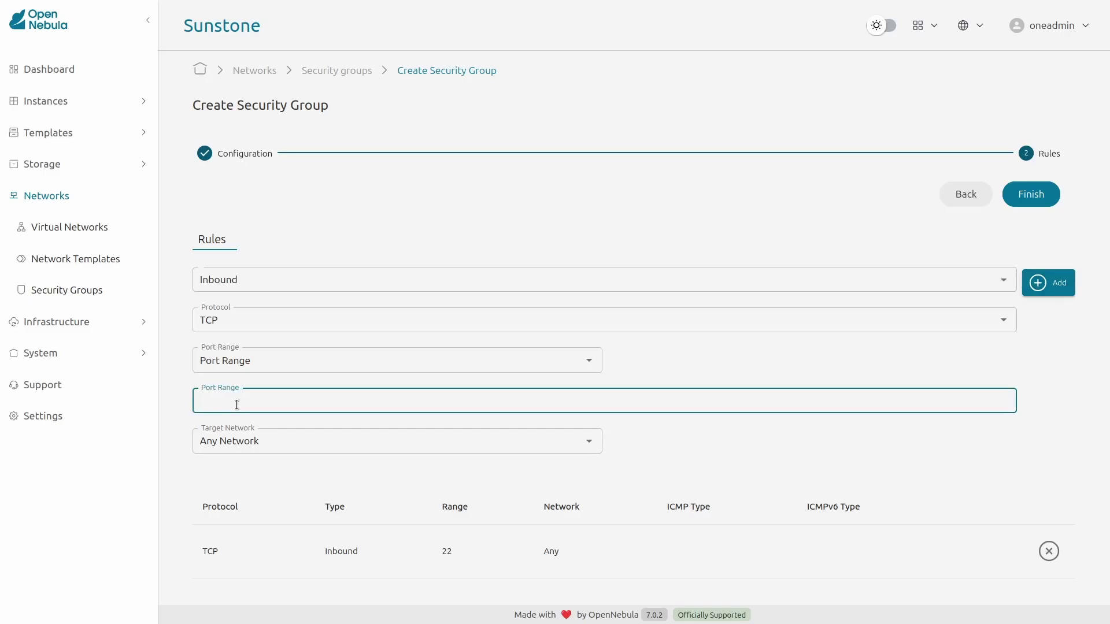
text(80)
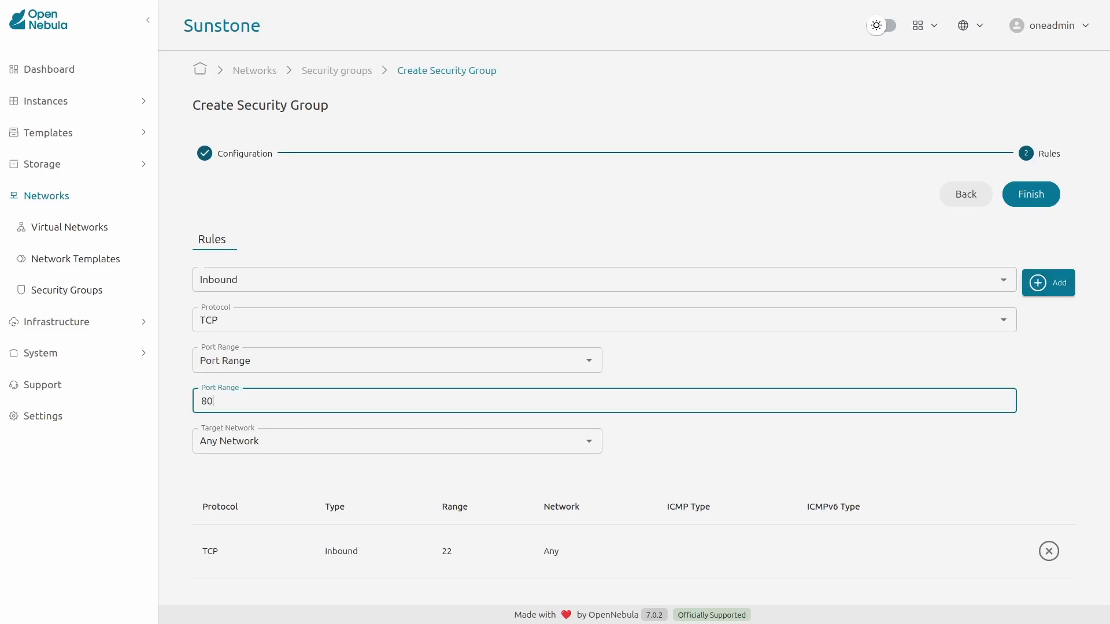
click(297, 435)
click(281, 495)
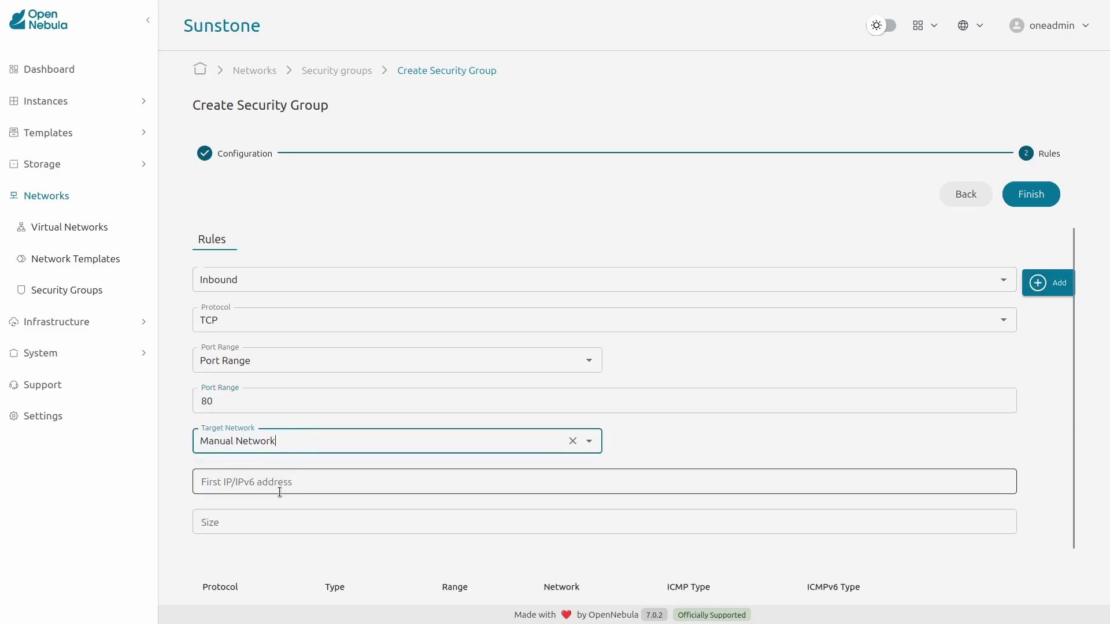
click(280, 488)
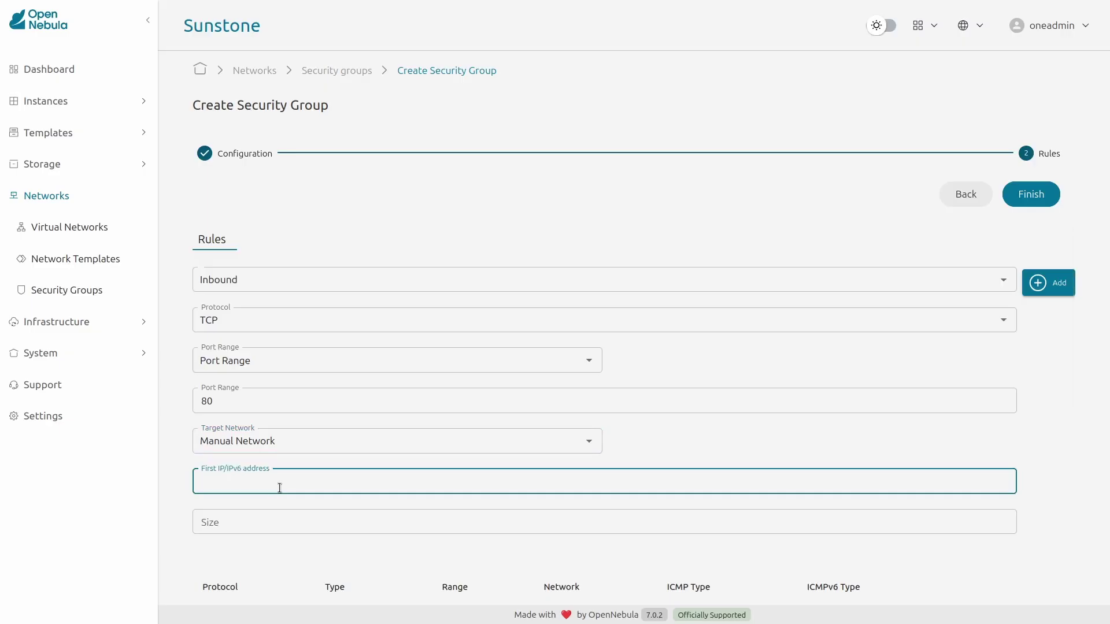
text(172.17.2.205)
click(401, 514)
text(1)
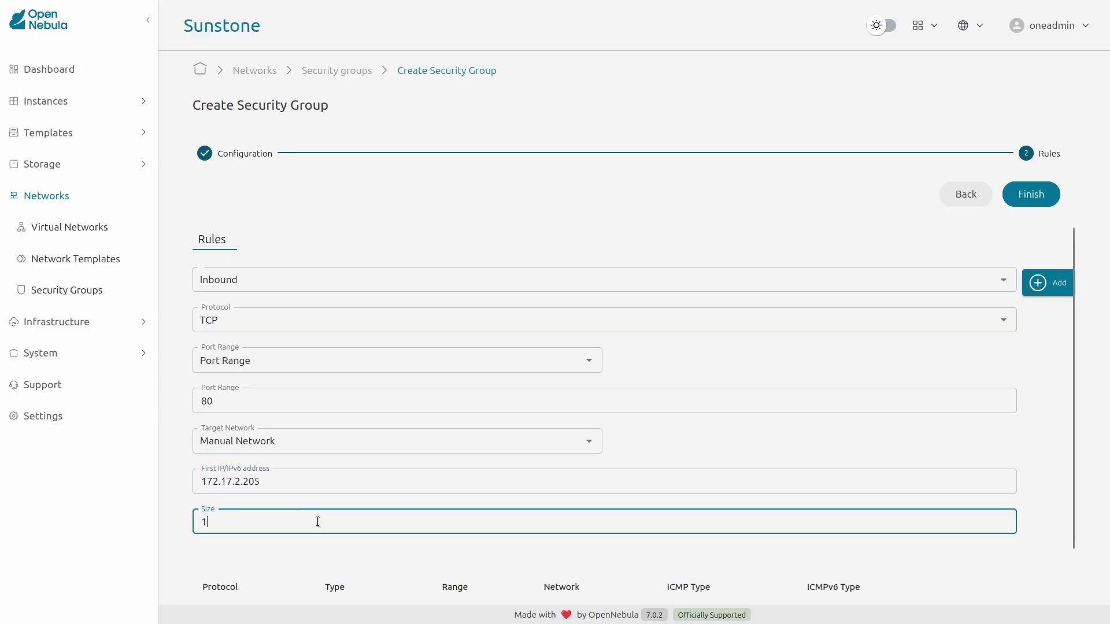
click(179, 499)
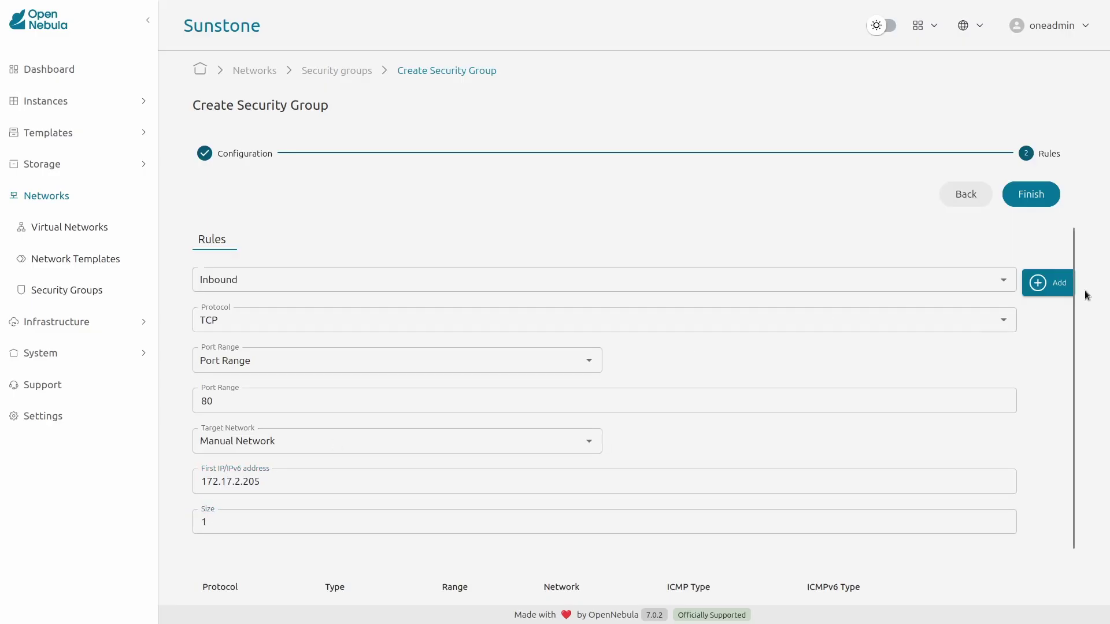
click(1049, 292)
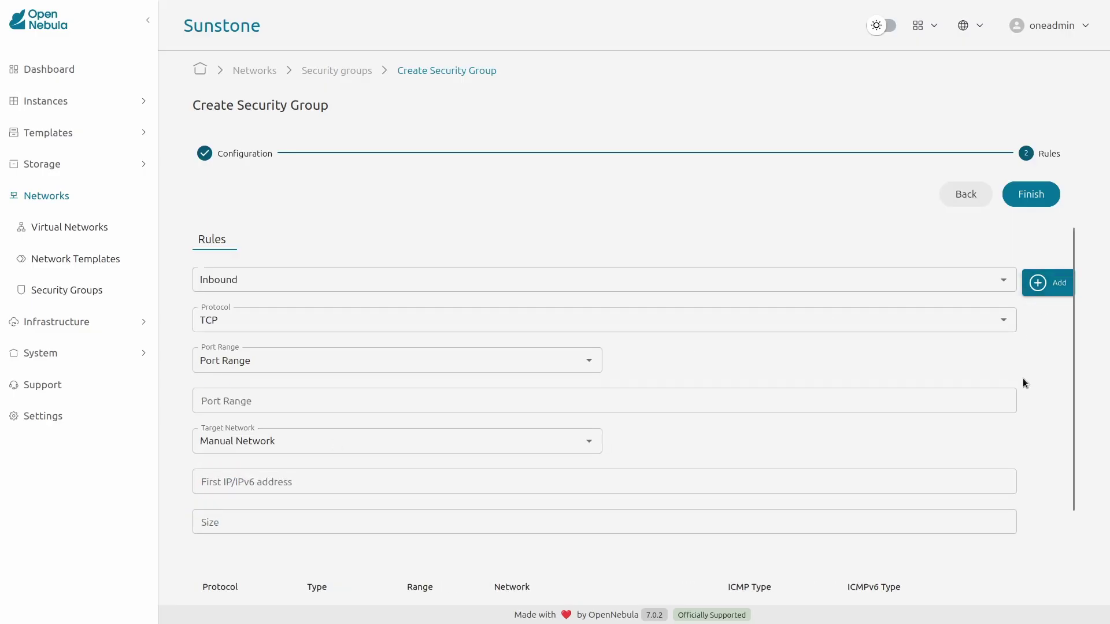
- Check the listed inbound rules and finish creating the webserver-sg security group
scroll(1022, 384, down, 2)
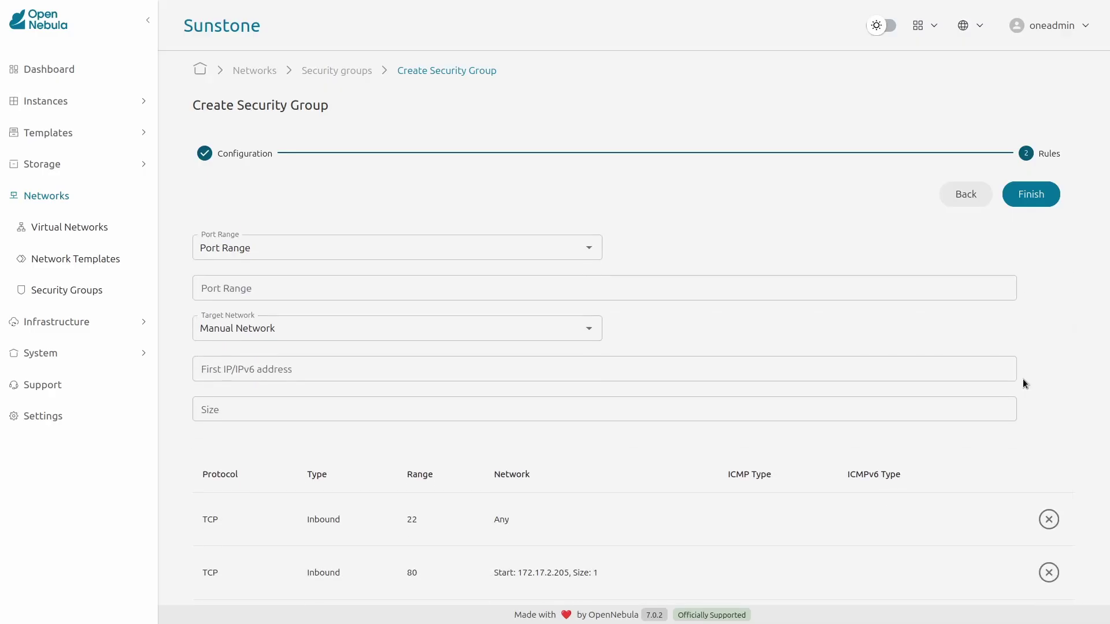
scroll(1022, 379, up, 2)
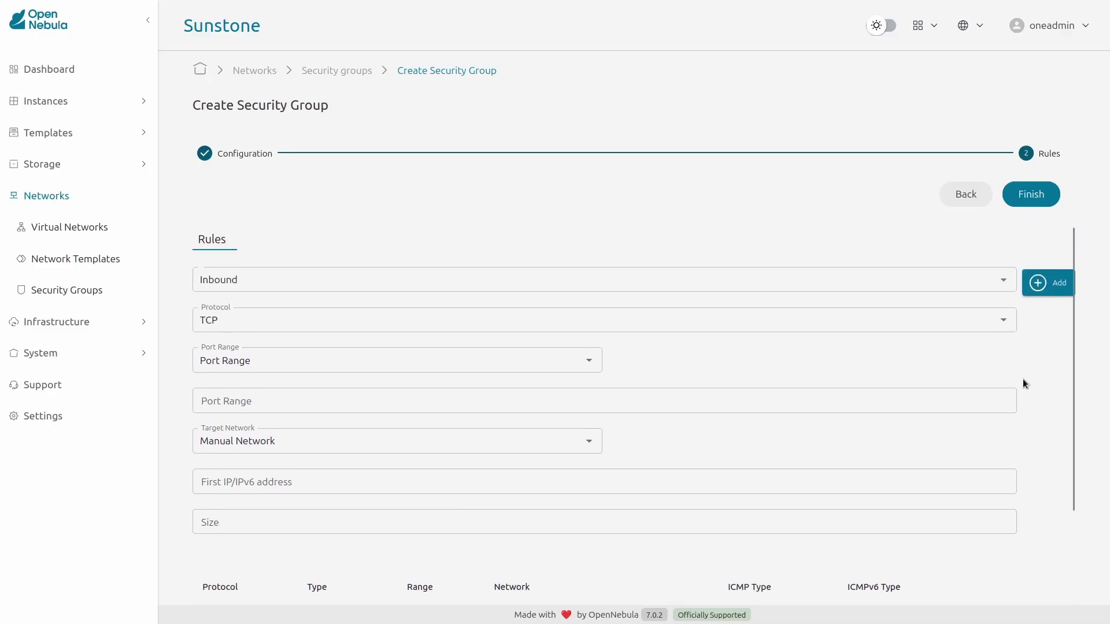
click(1034, 202)
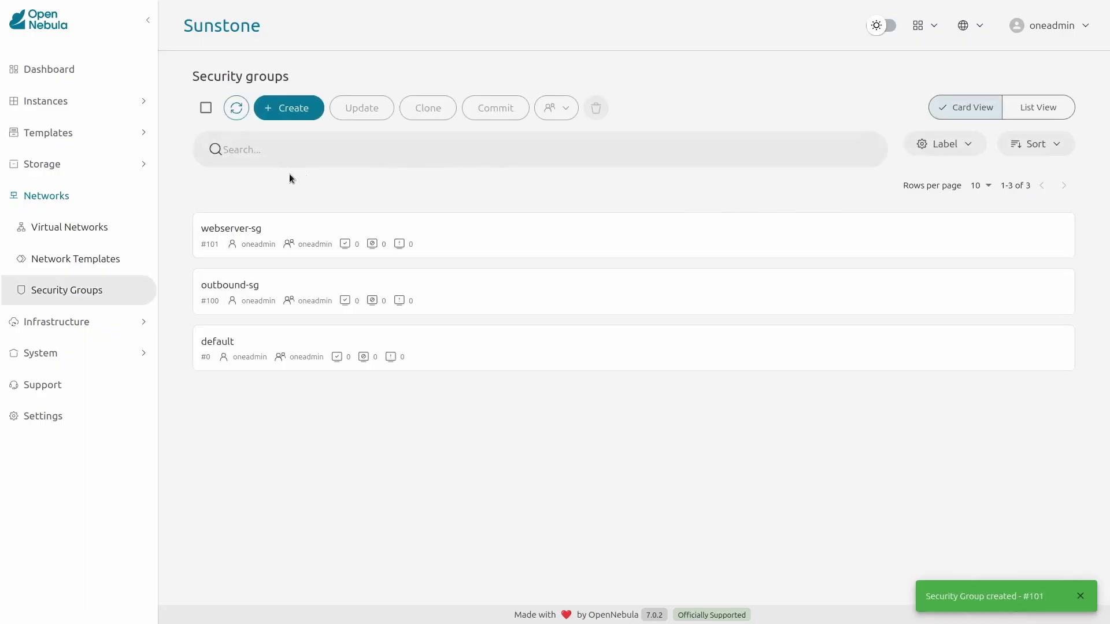
- Start another security group named rdp-sg and proceed to its rules
click(282, 114)
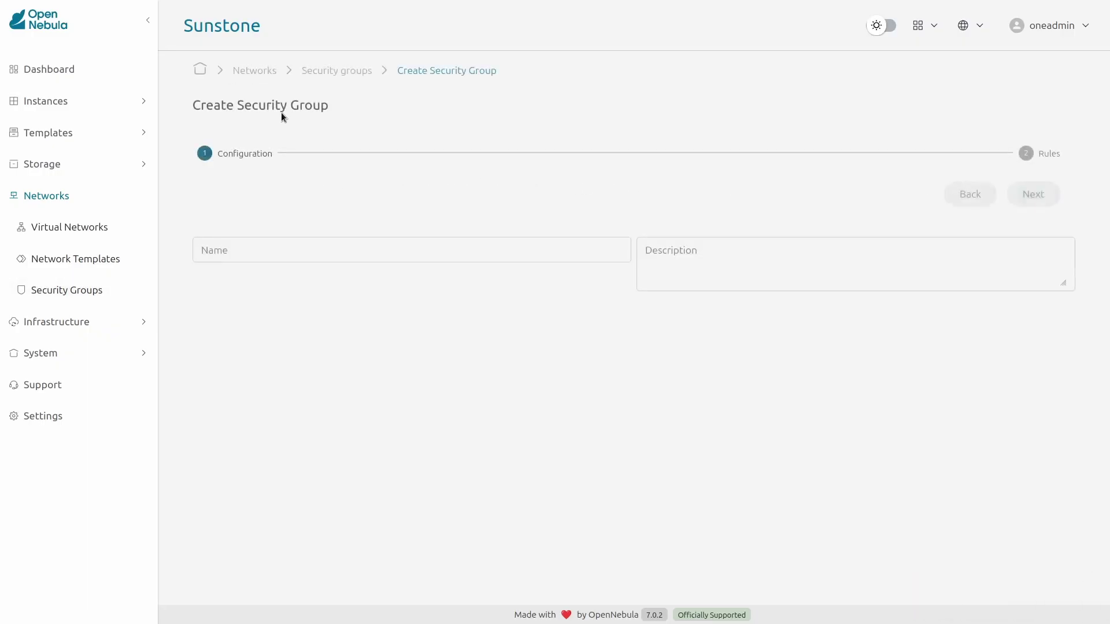
click(256, 244)
text(rdp-sg)
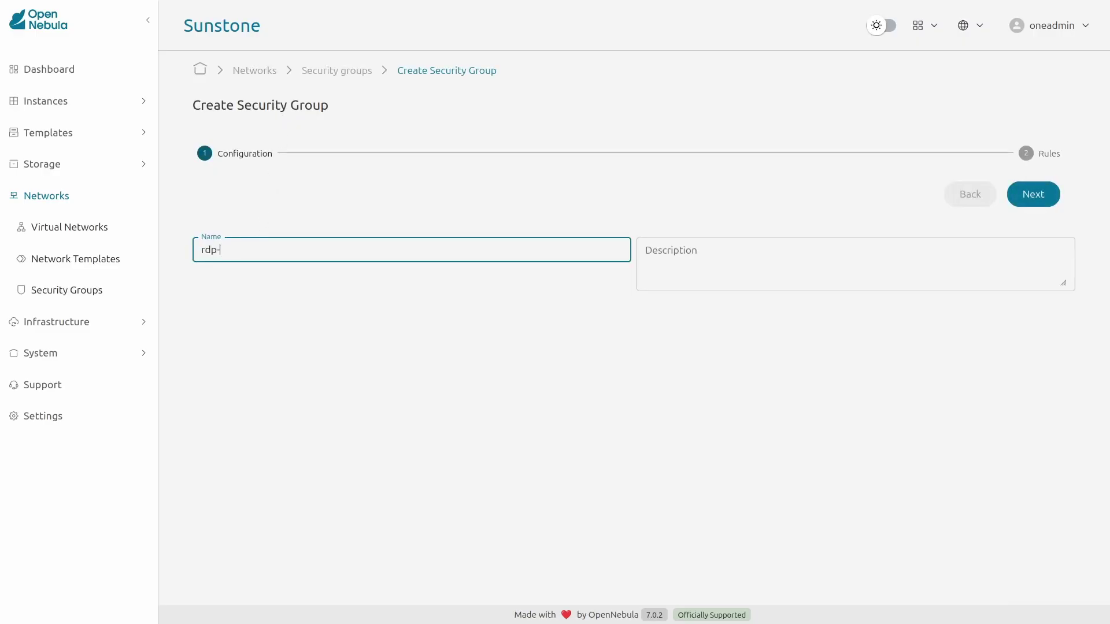
click(1009, 203)
- Add an inbound TCP rule for port 3389 with any network as the target, and finish creating rdp-sg
click(313, 272)
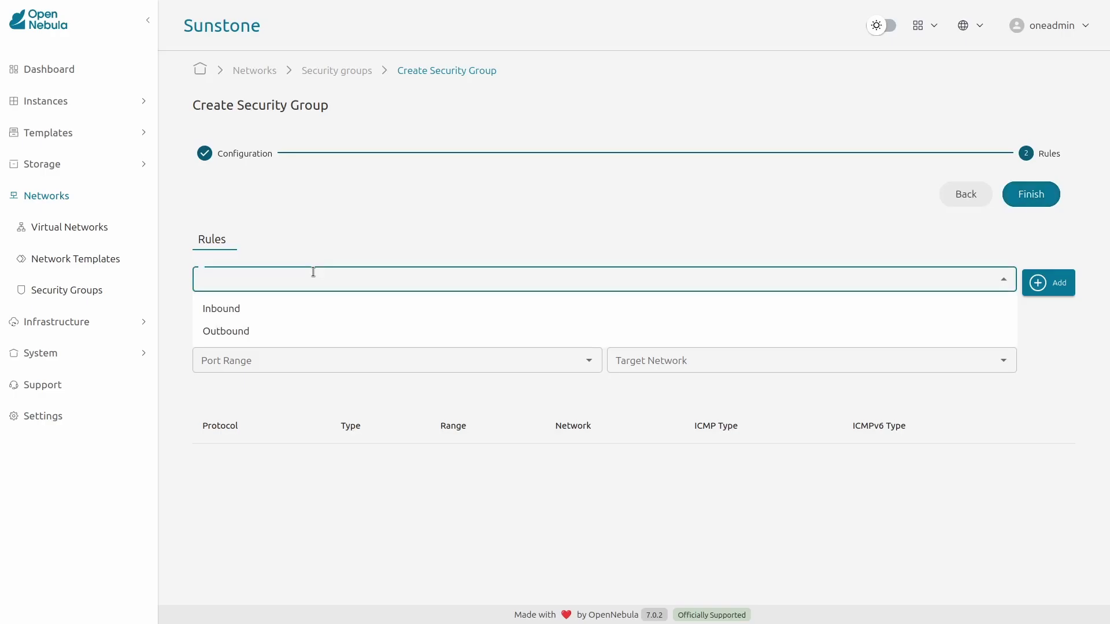
click(295, 310)
click(271, 313)
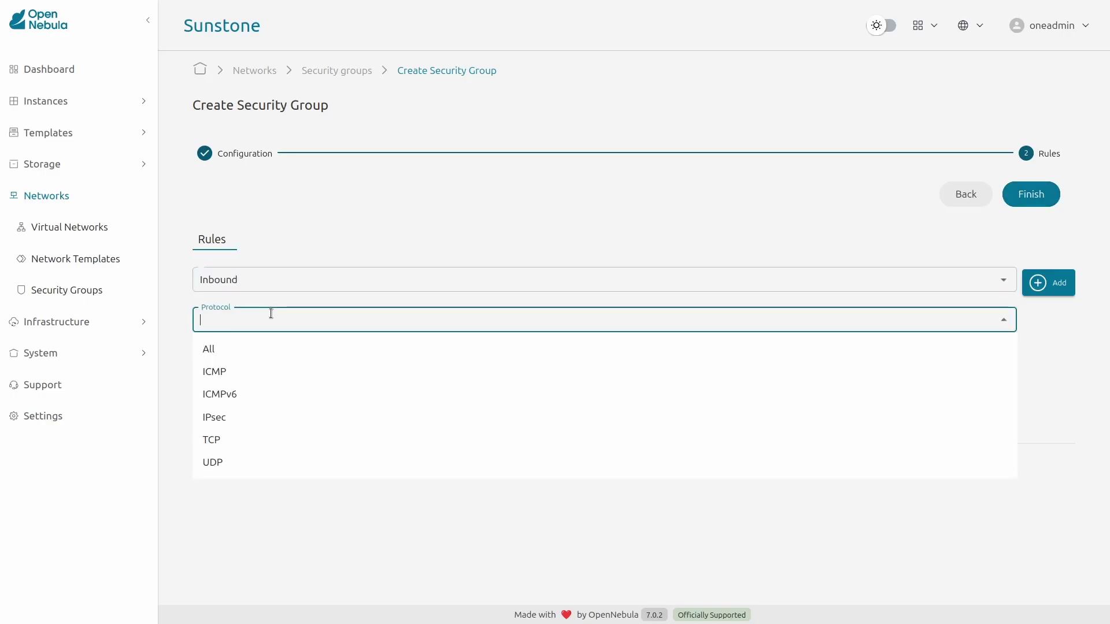
click(214, 439)
click(228, 359)
click(220, 411)
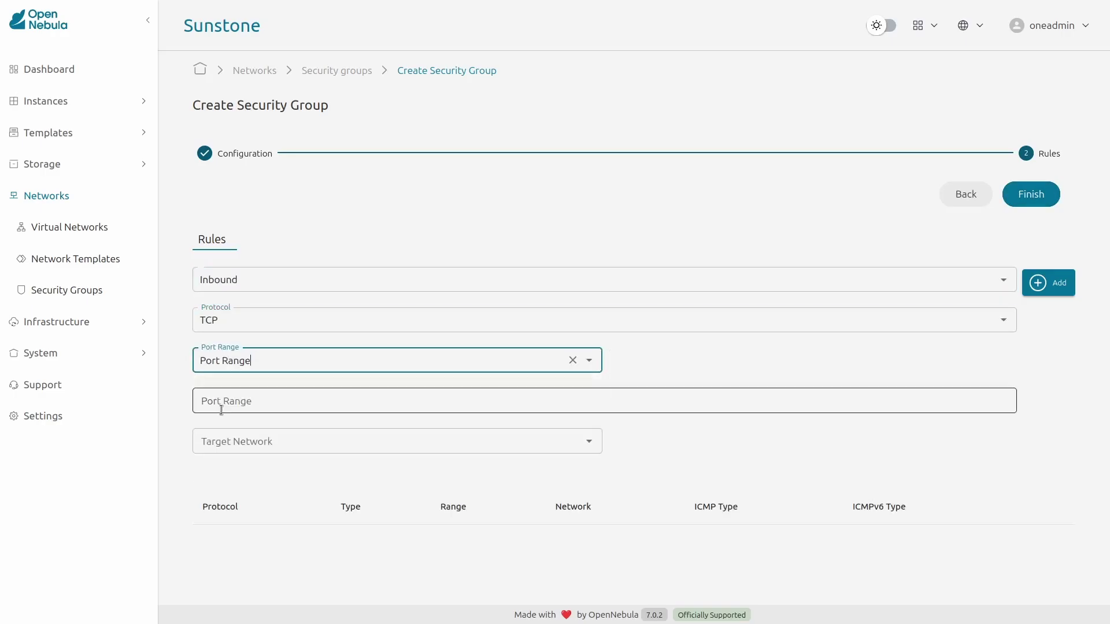
click(221, 401)
text(3389)
click(232, 445)
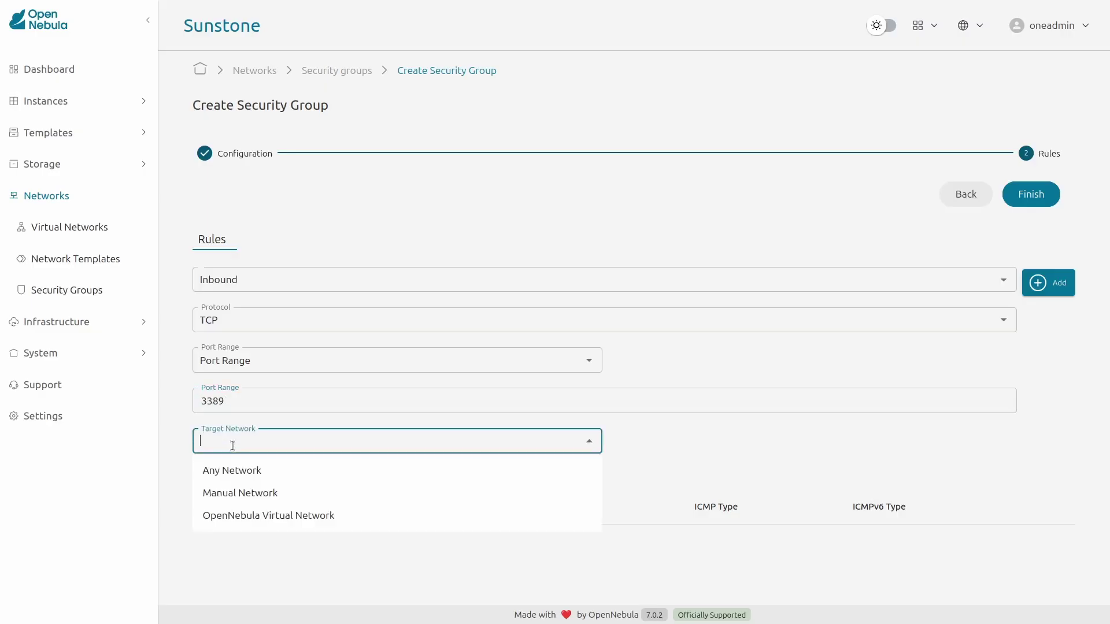
click(234, 468)
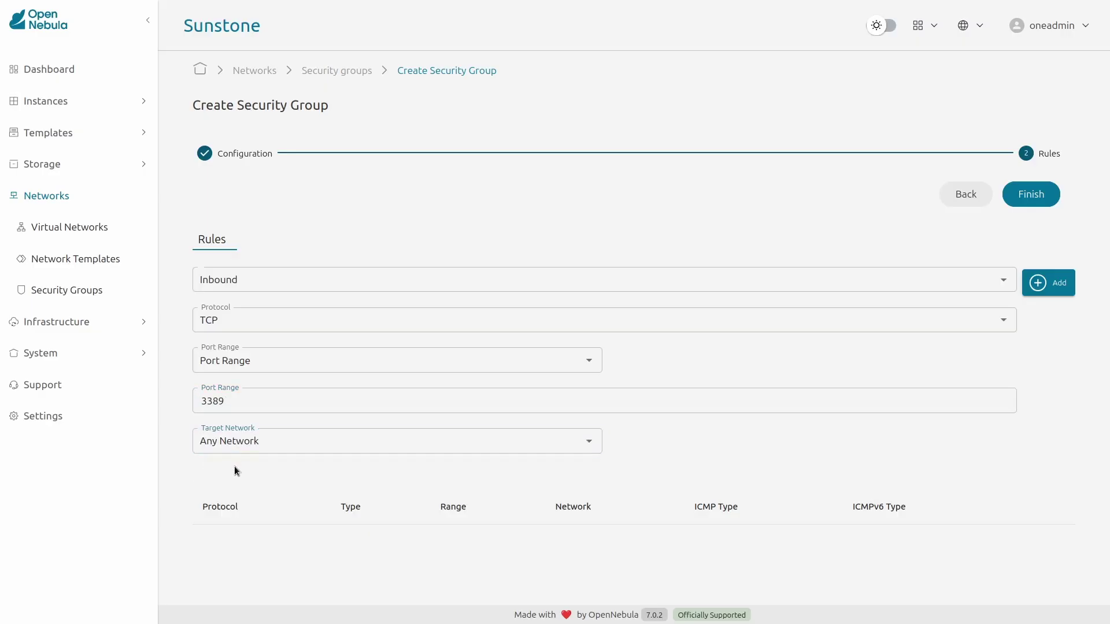
click(1047, 282)
click(1040, 192)
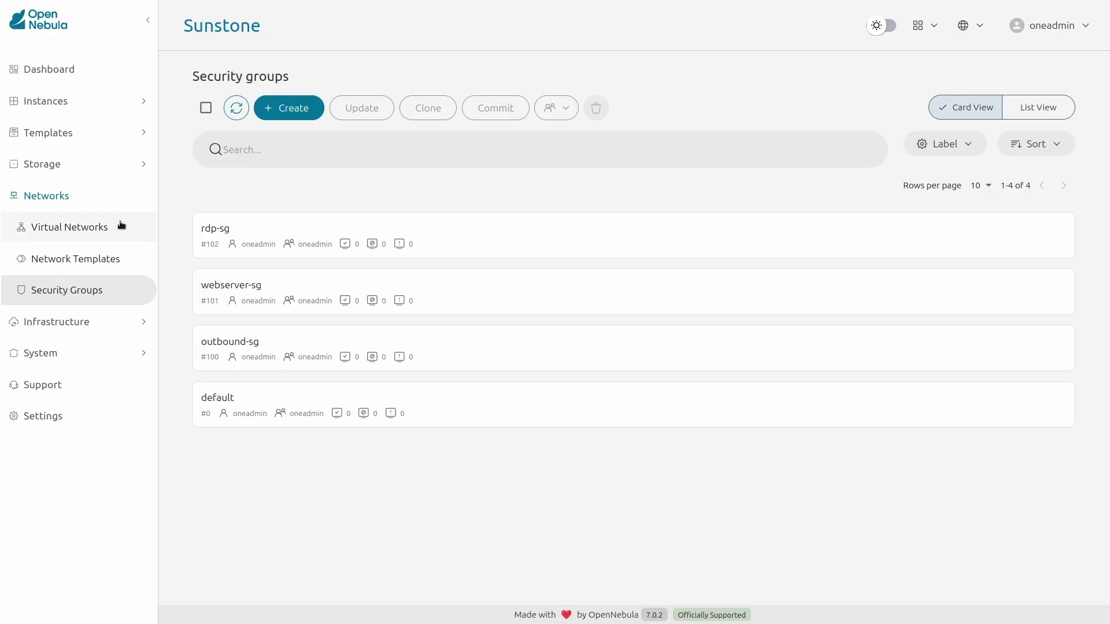
- Update the public virtual network so that outbound-sg replaces the default security group, and save the network
click(91, 231)
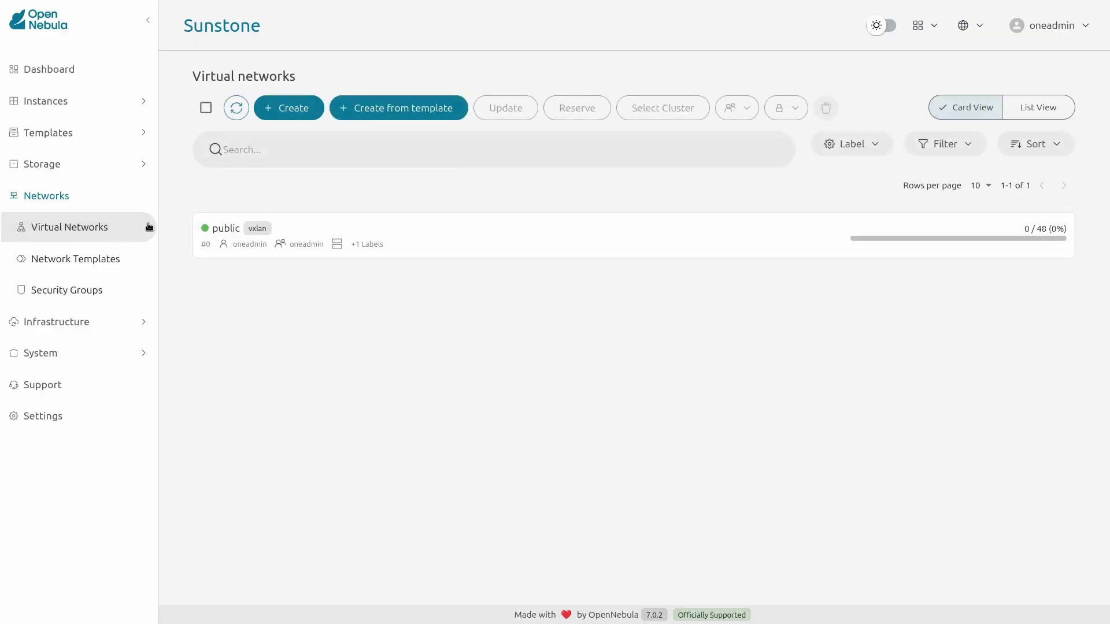
click(388, 228)
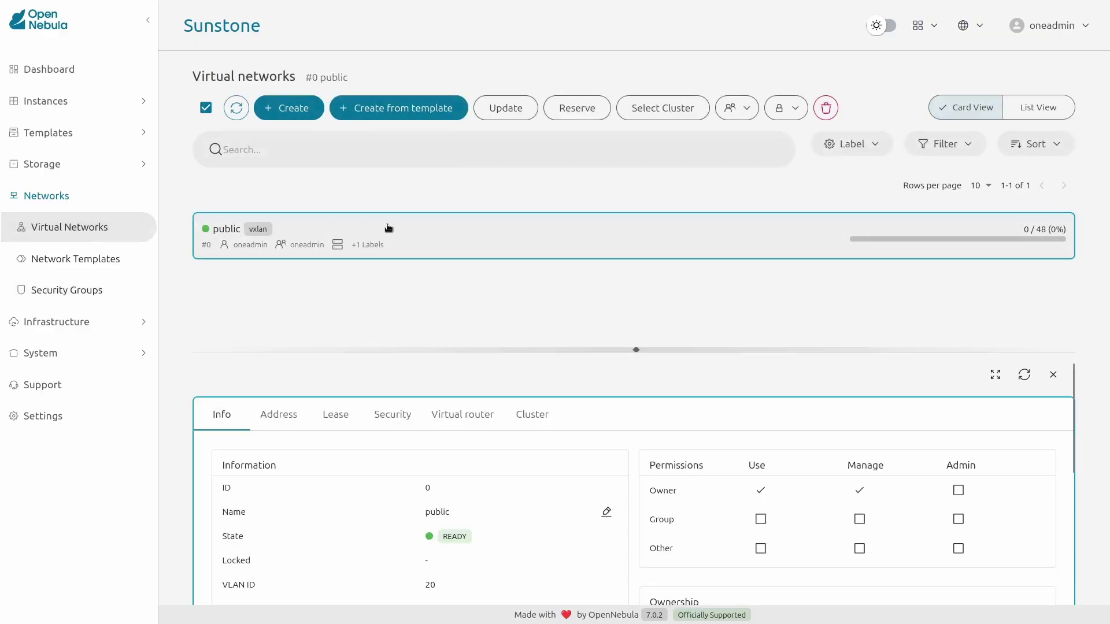
click(496, 117)
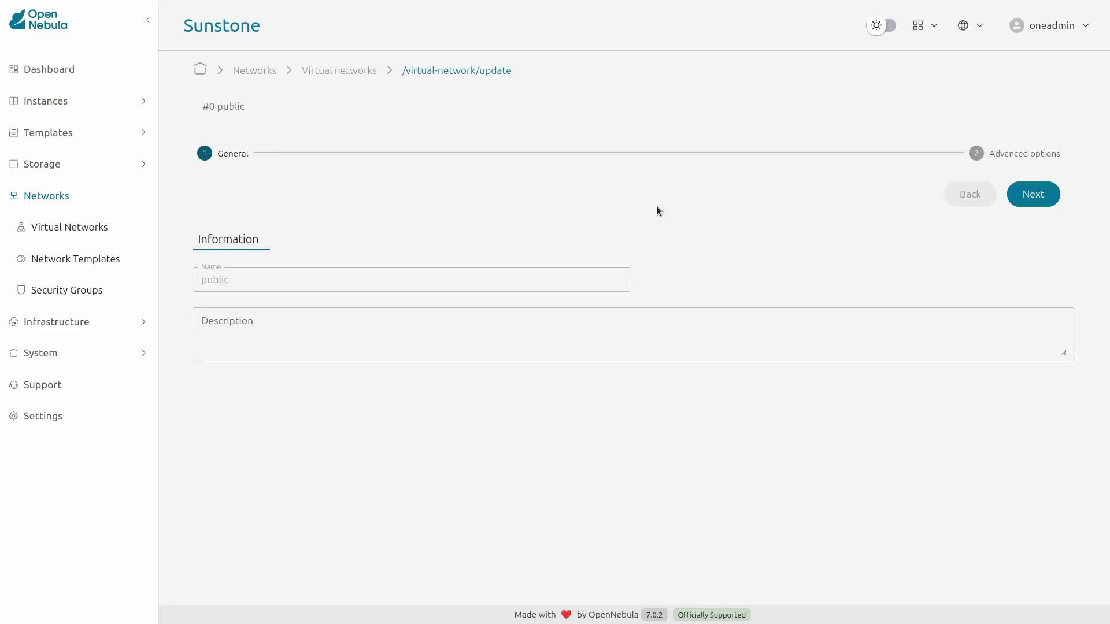
click(1020, 199)
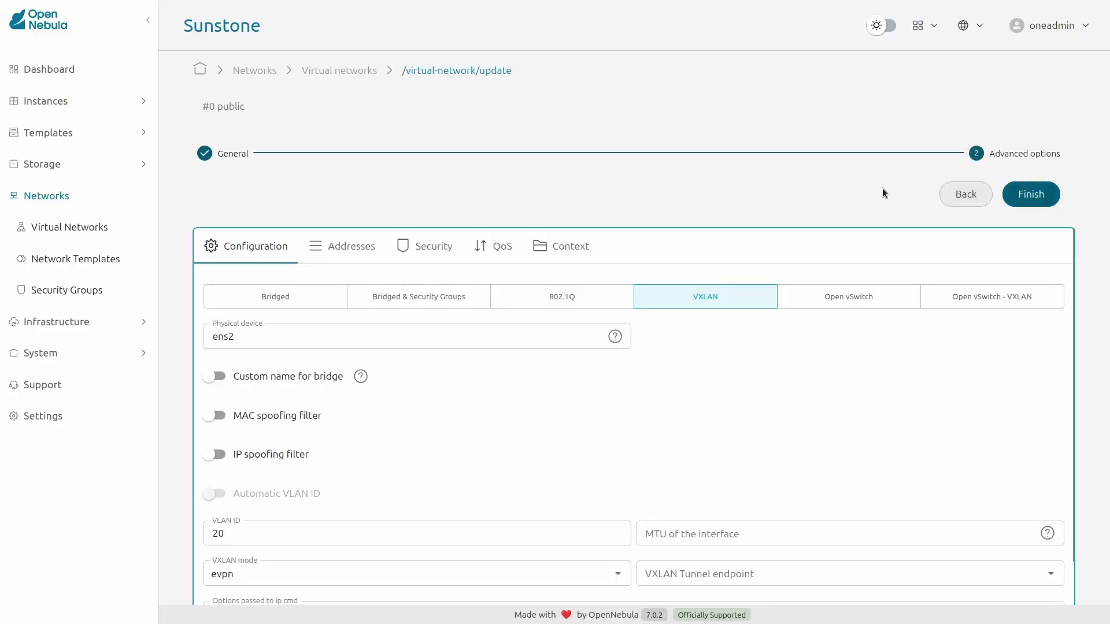
click(426, 244)
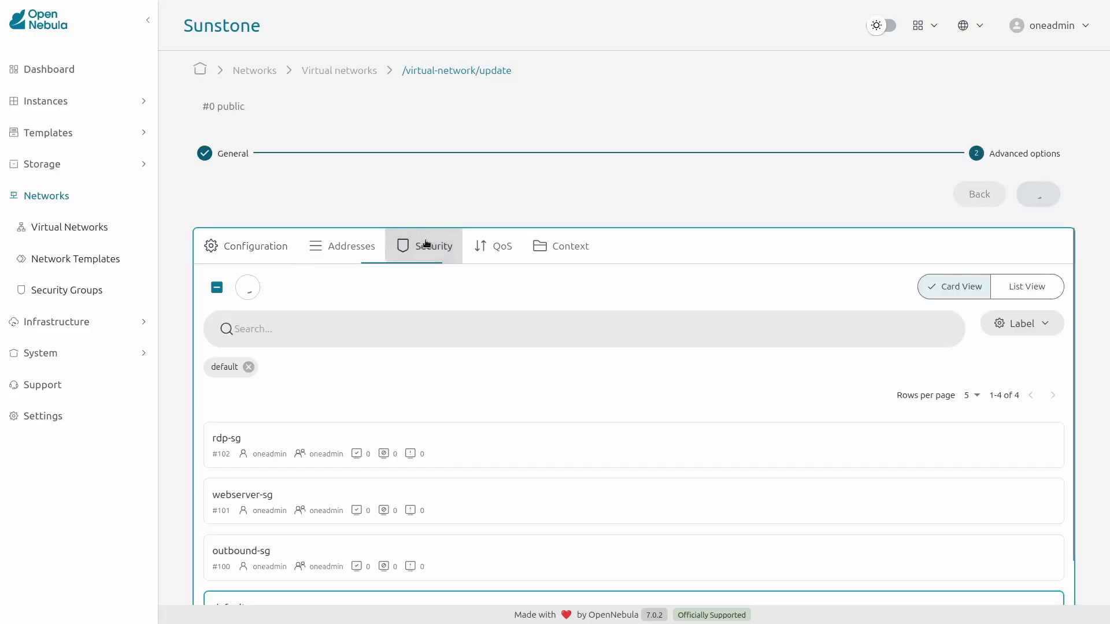
click(250, 368)
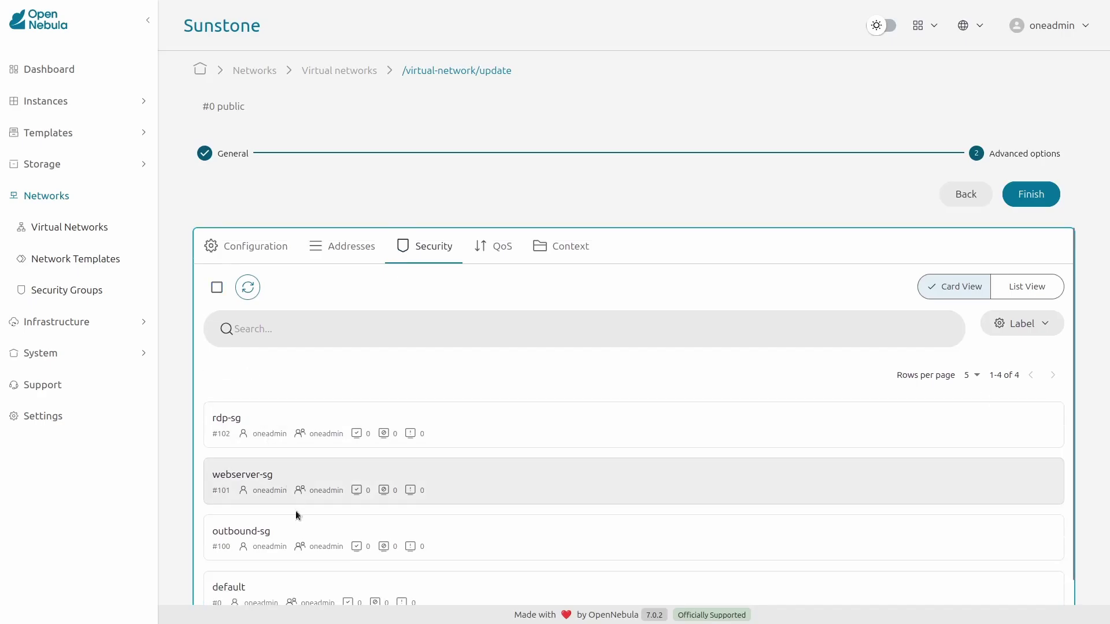
click(305, 544)
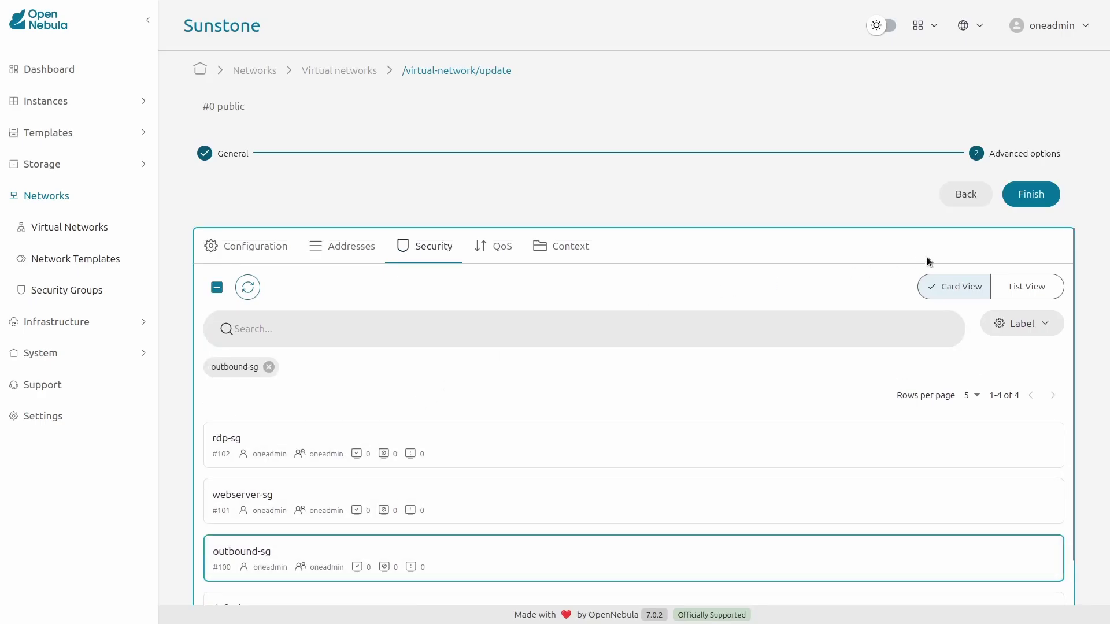
click(1025, 200)
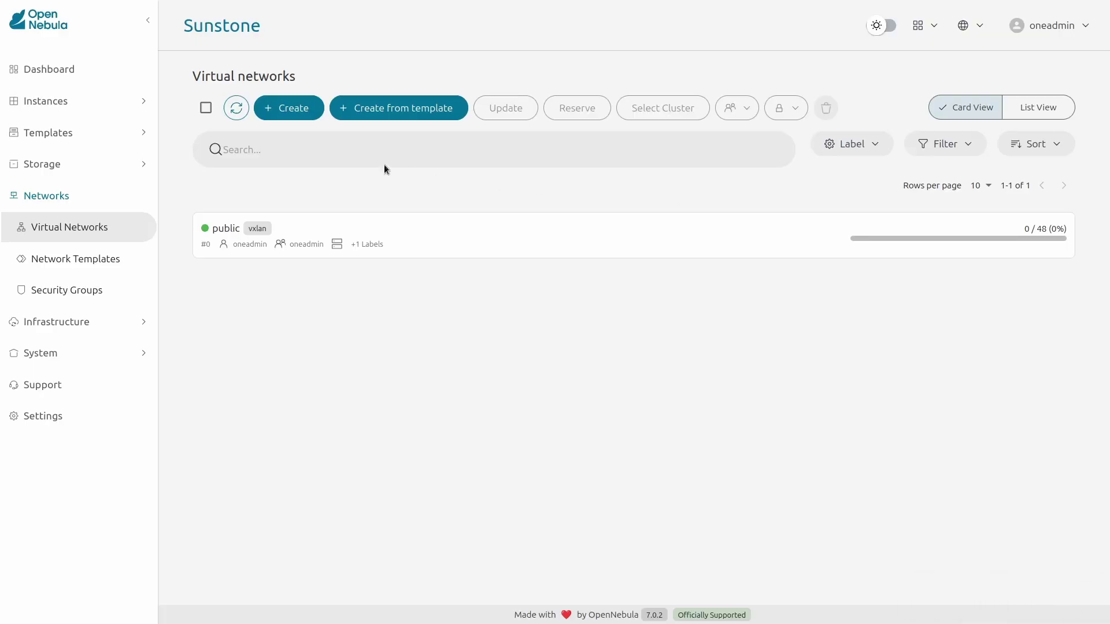
- Instantiate a VM named windows-client-0 from the Windows VM template, keeping its preset NIC on the public network
click(143, 102)
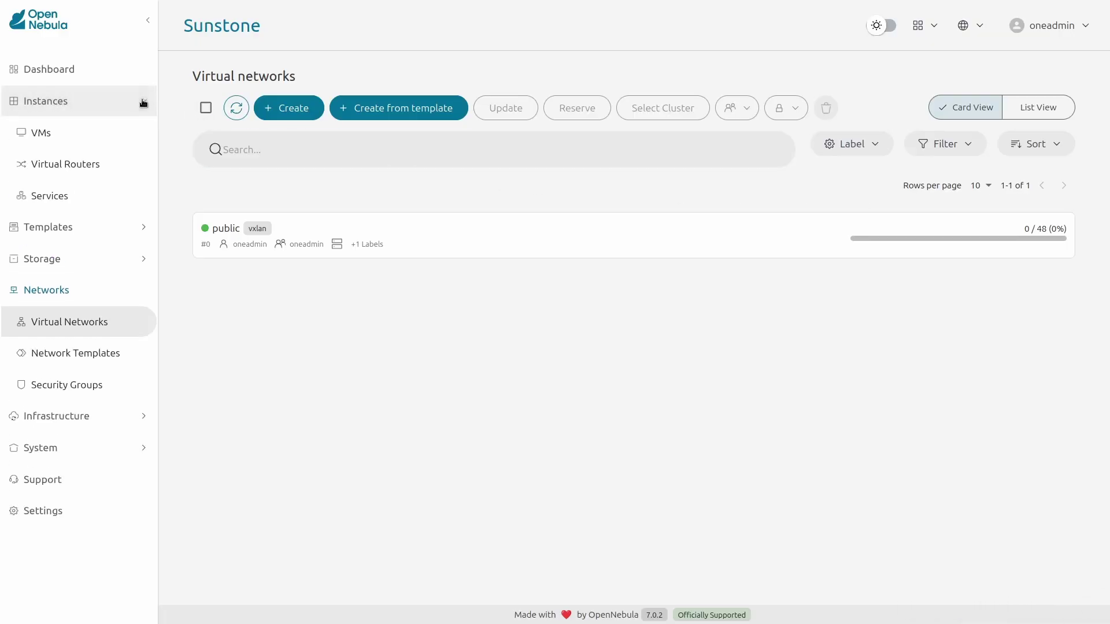
click(42, 133)
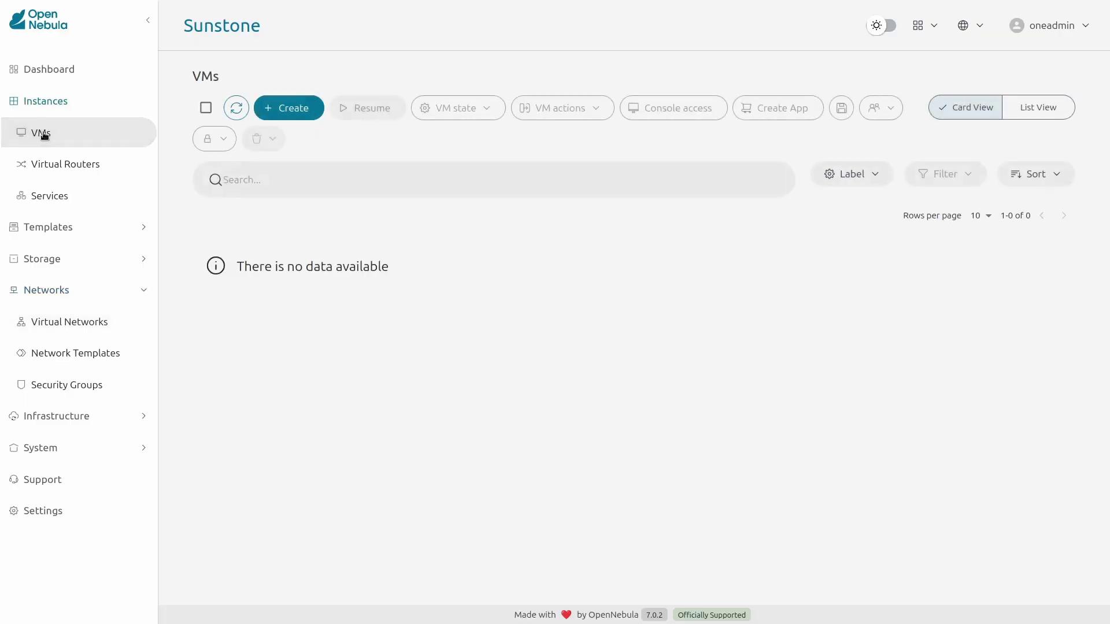
click(296, 110)
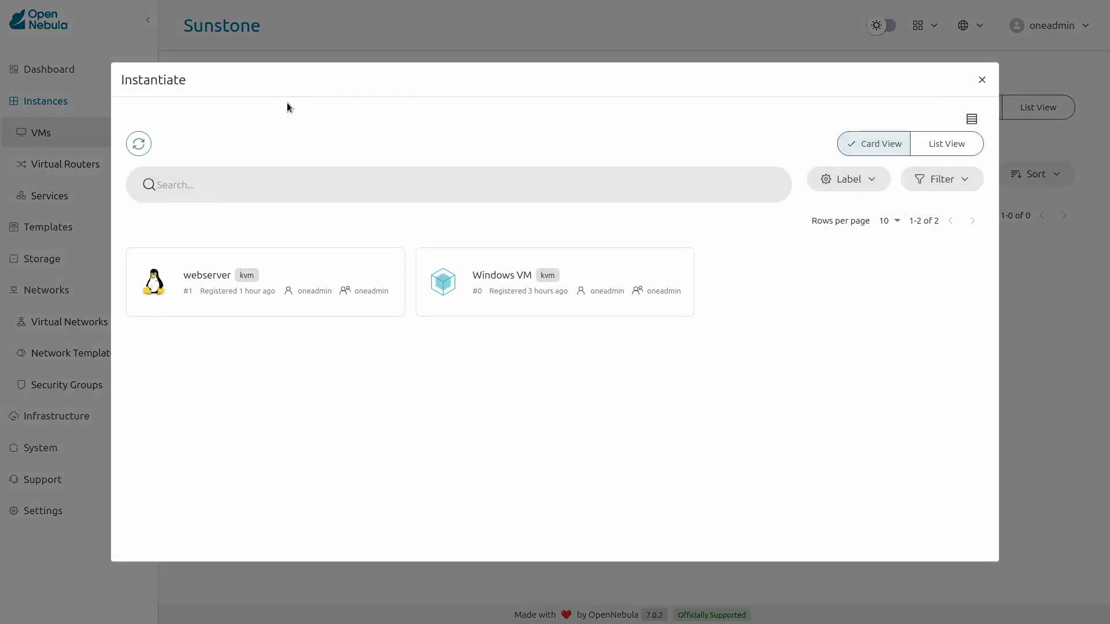
click(492, 256)
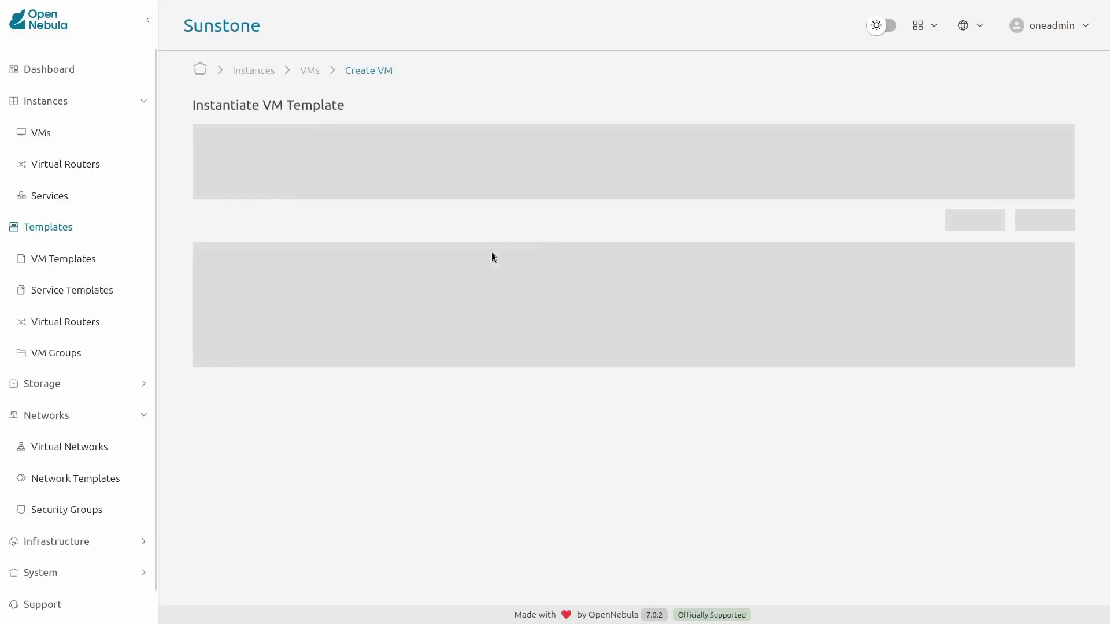
click(317, 283)
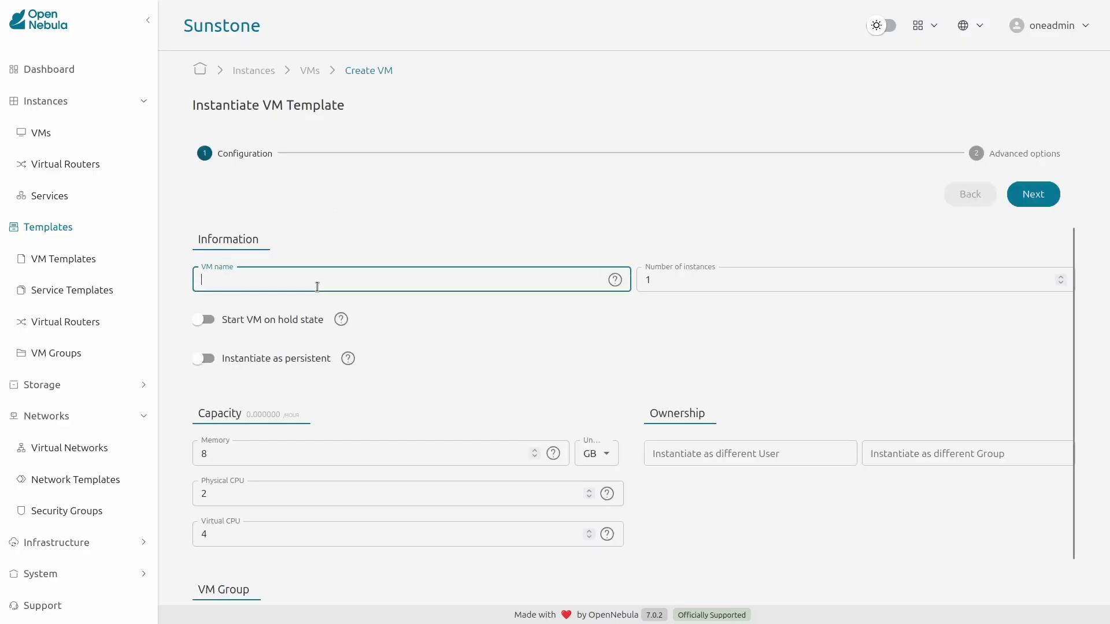
text(windows-client-0)
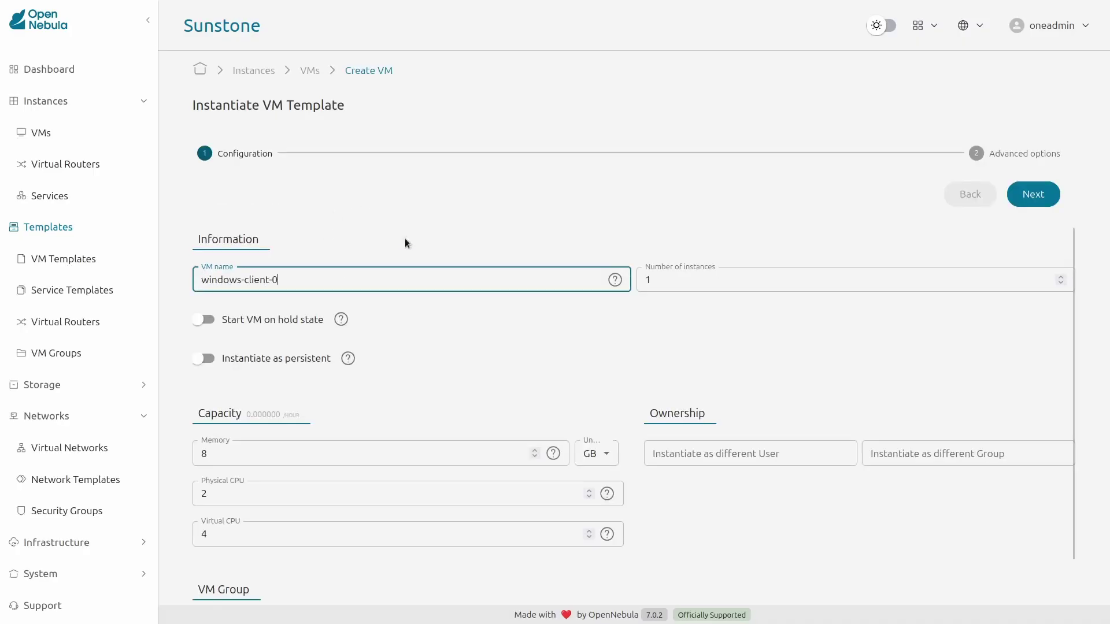
click(1034, 194)
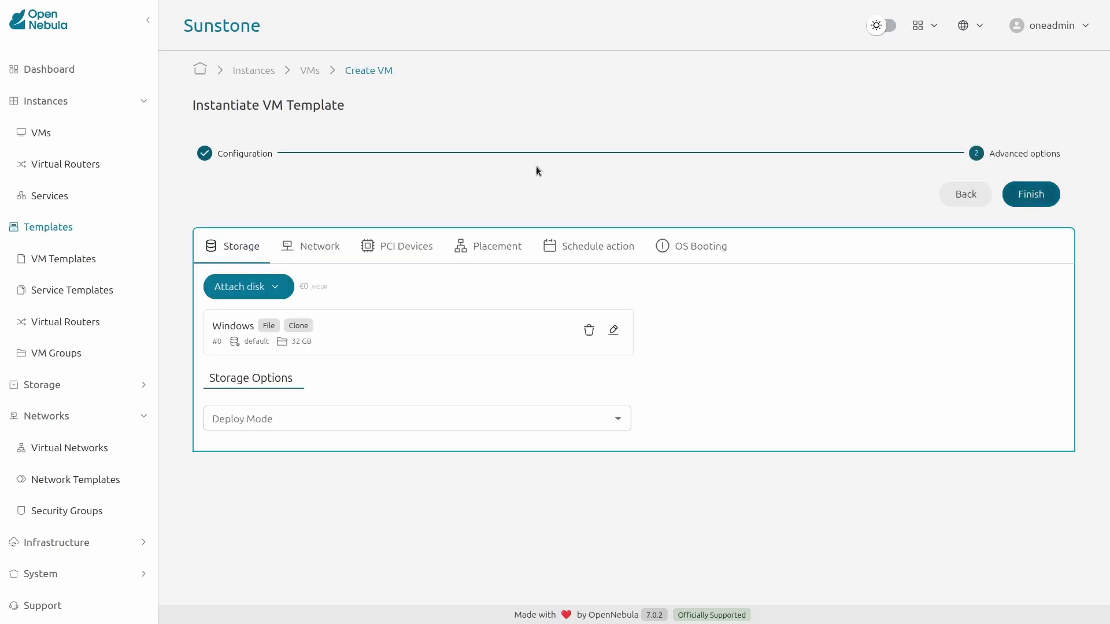
click(310, 246)
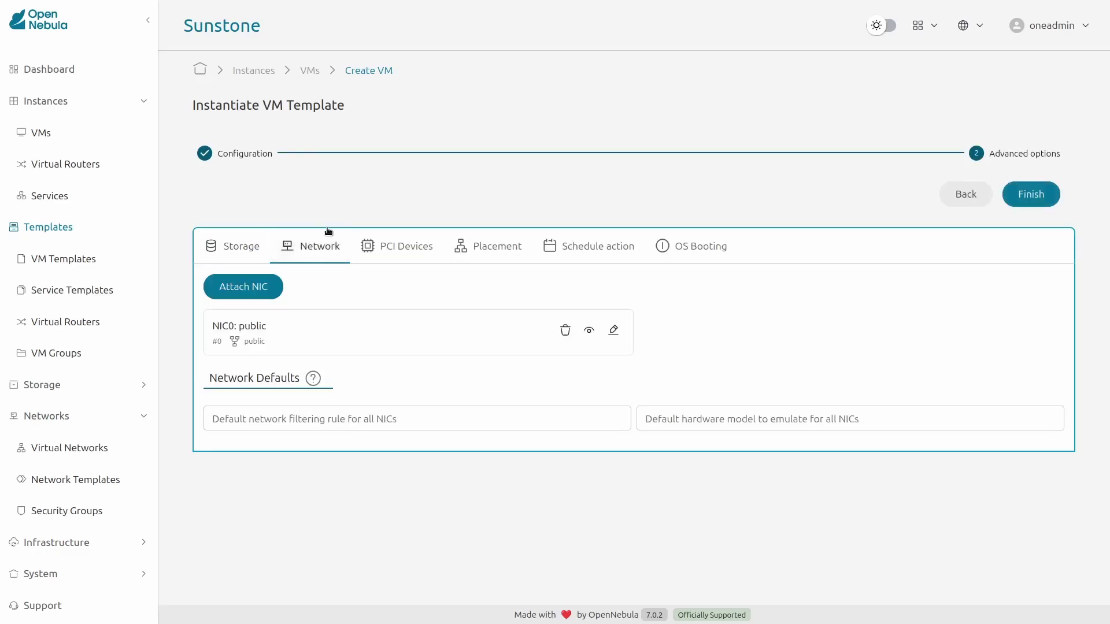
click(1044, 198)
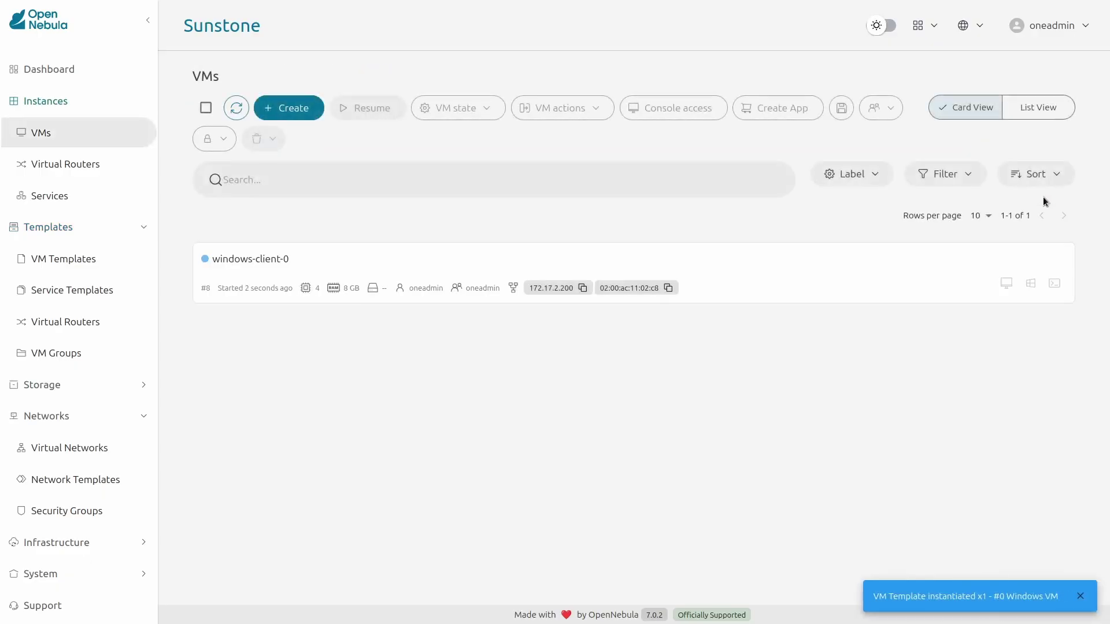
- Start another VM from the Windows VM template, name it windows-client-1, and proceed to its advanced options
click(293, 109)
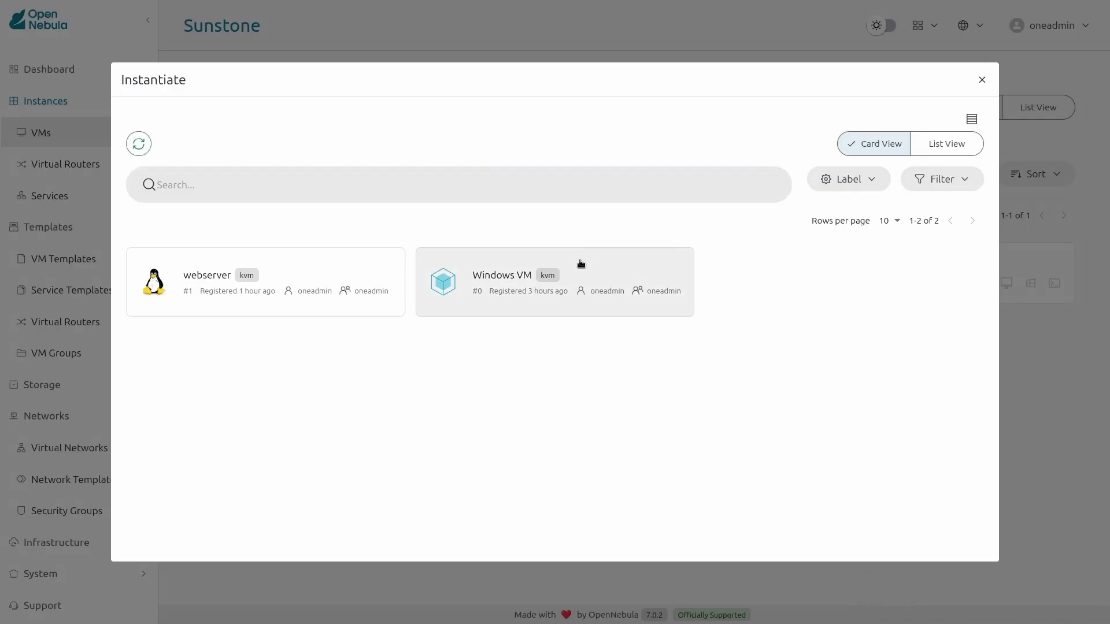
click(579, 261)
click(536, 278)
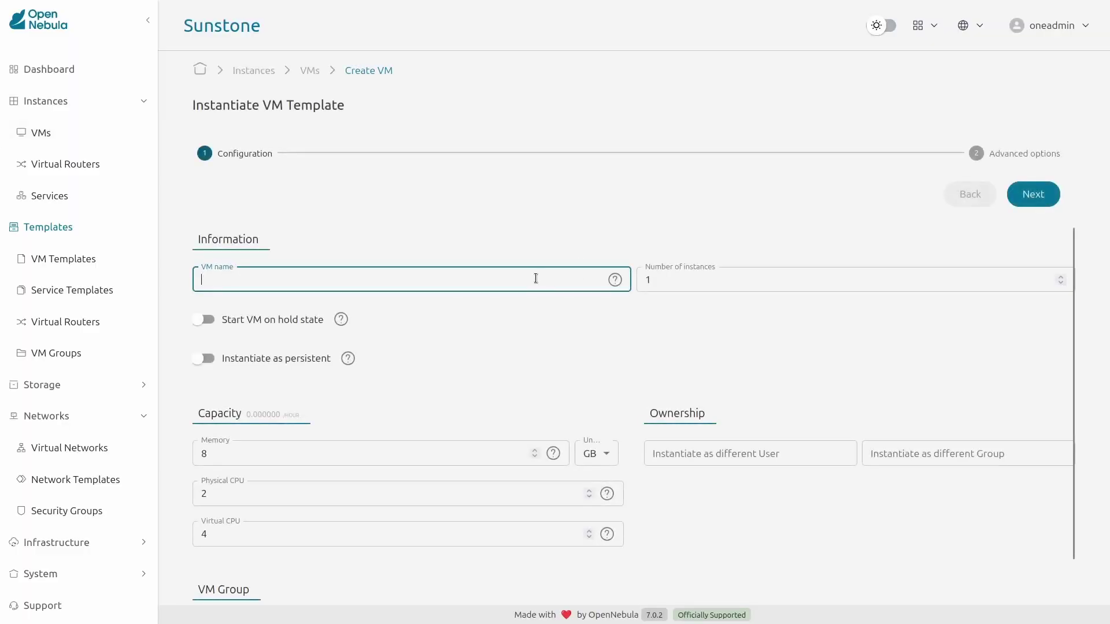
text(windows-client-1)
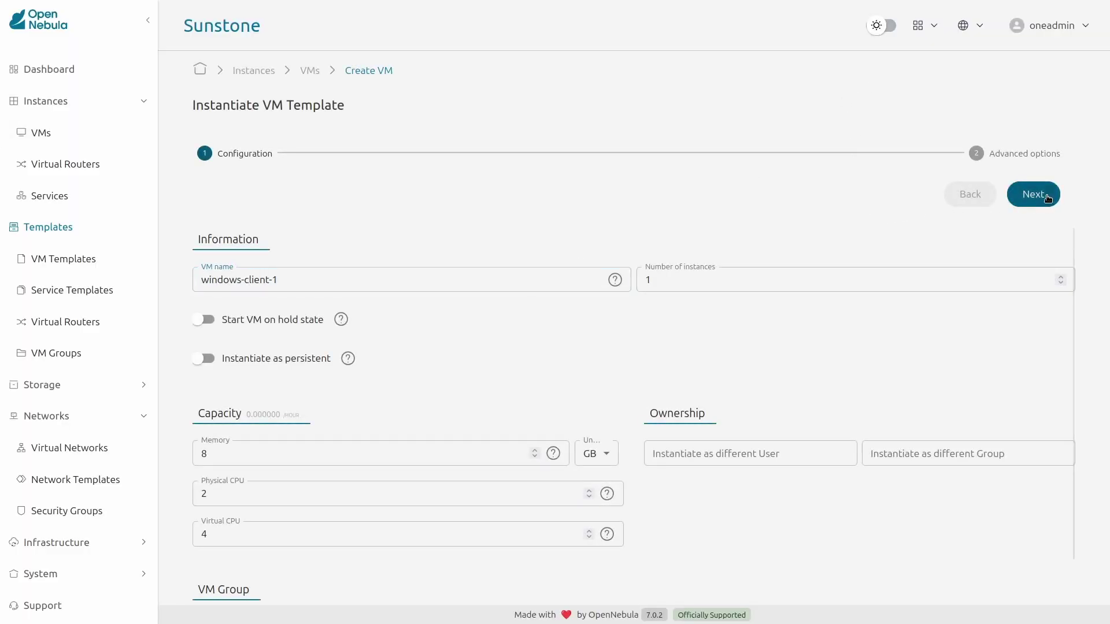
click(1044, 196)
- Override the IPv4 address of the VM's public NIC with 172.17.2.205 and finish instantiating windows-client-1
click(337, 244)
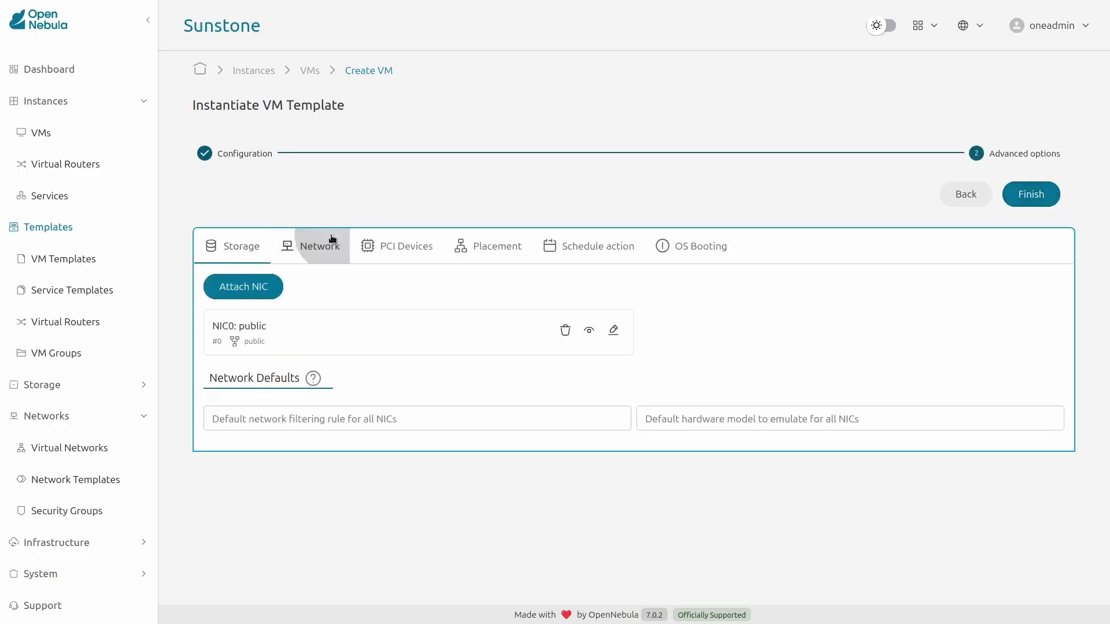
click(613, 330)
click(936, 180)
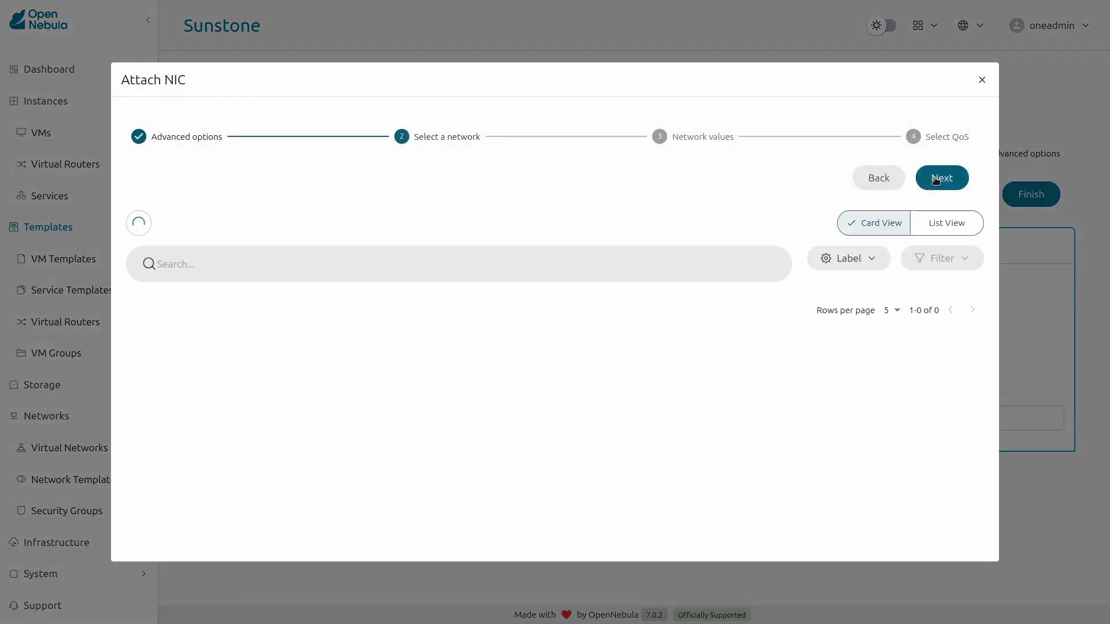
click(936, 179)
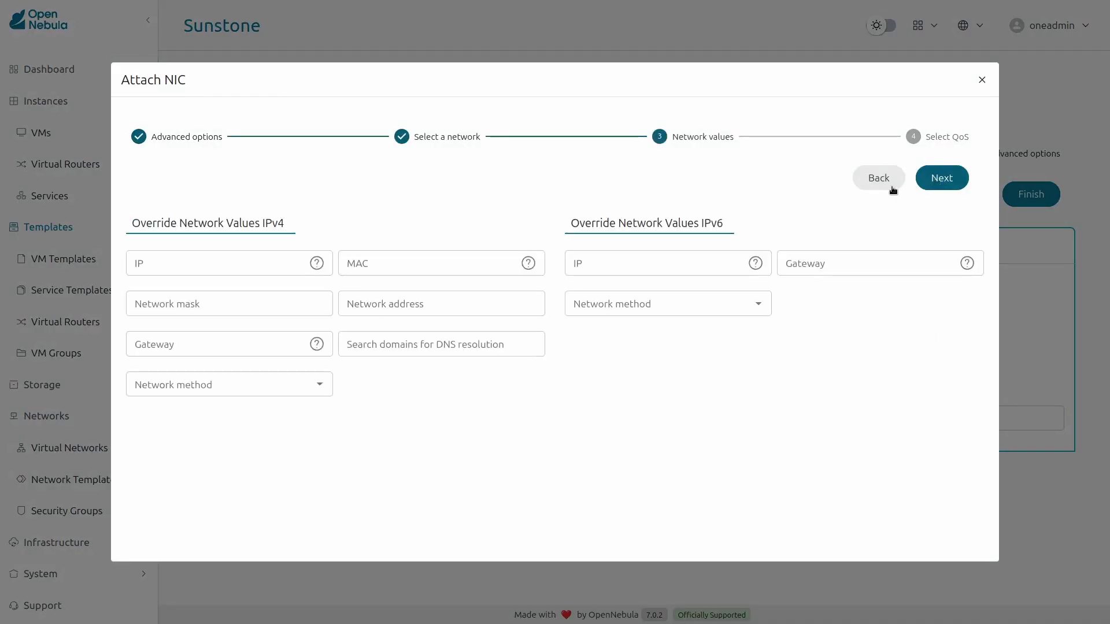
click(220, 263)
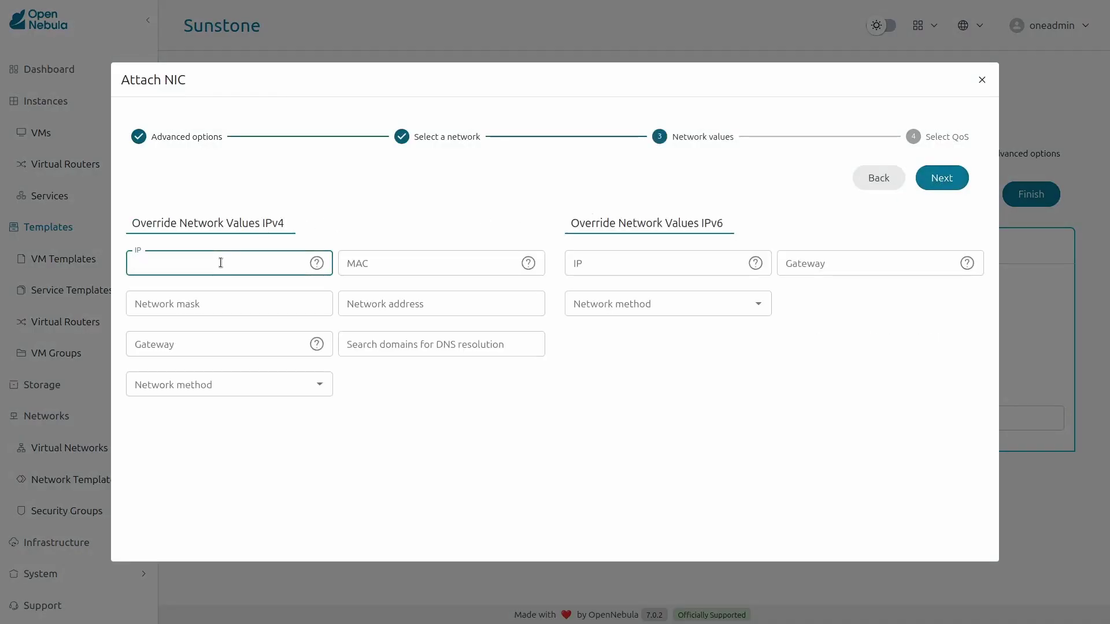
text(172.17.2.205)
click(374, 216)
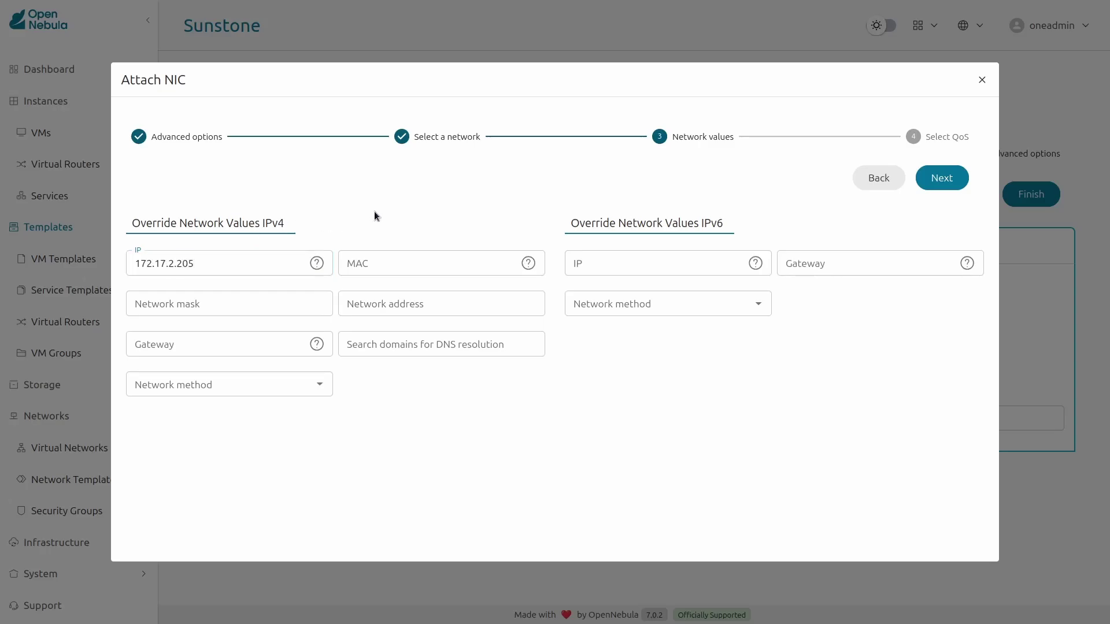
click(952, 177)
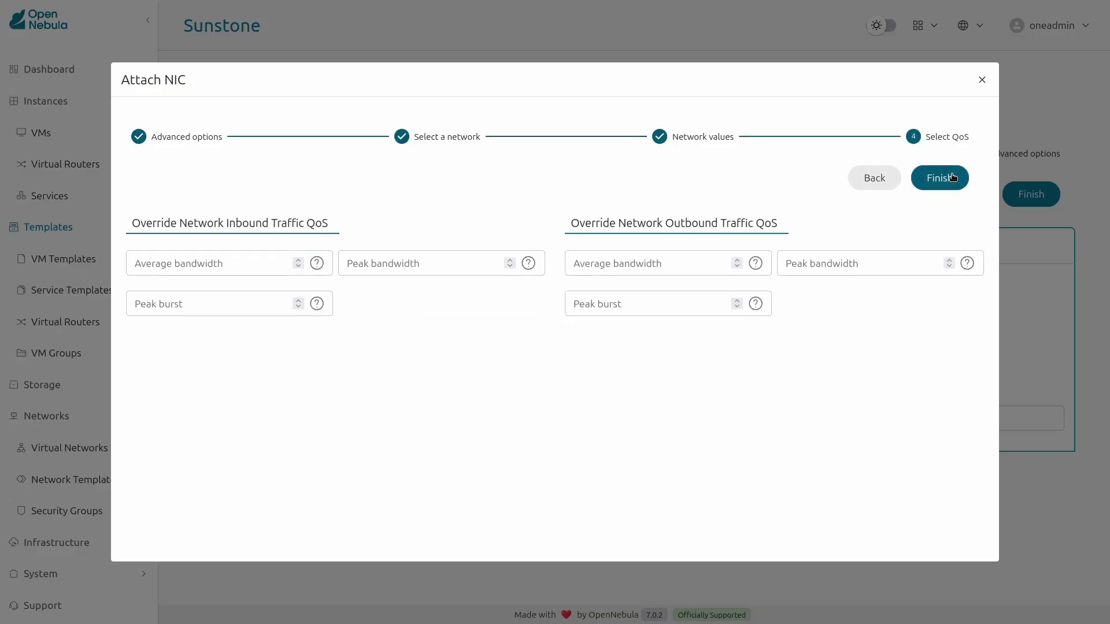
click(940, 177)
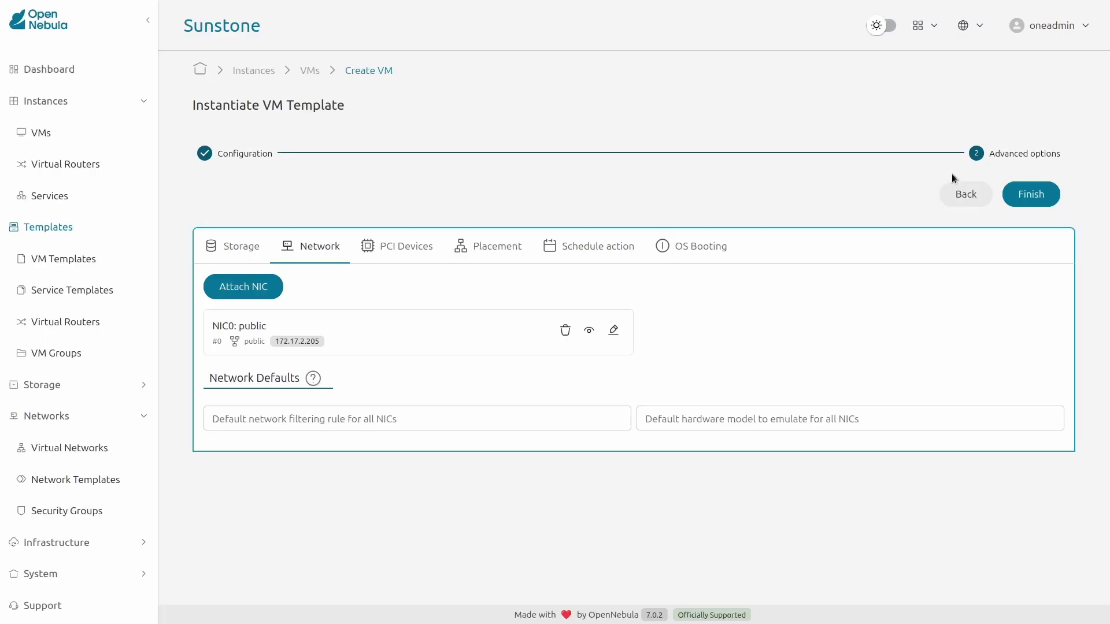
click(1038, 193)
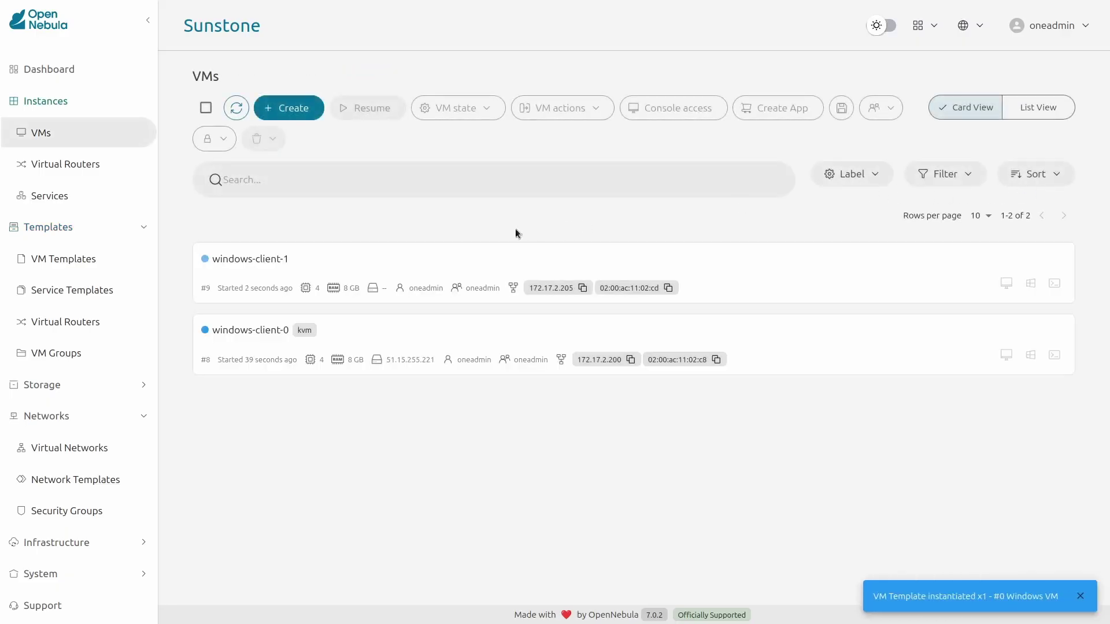
triple_click(466, 224)
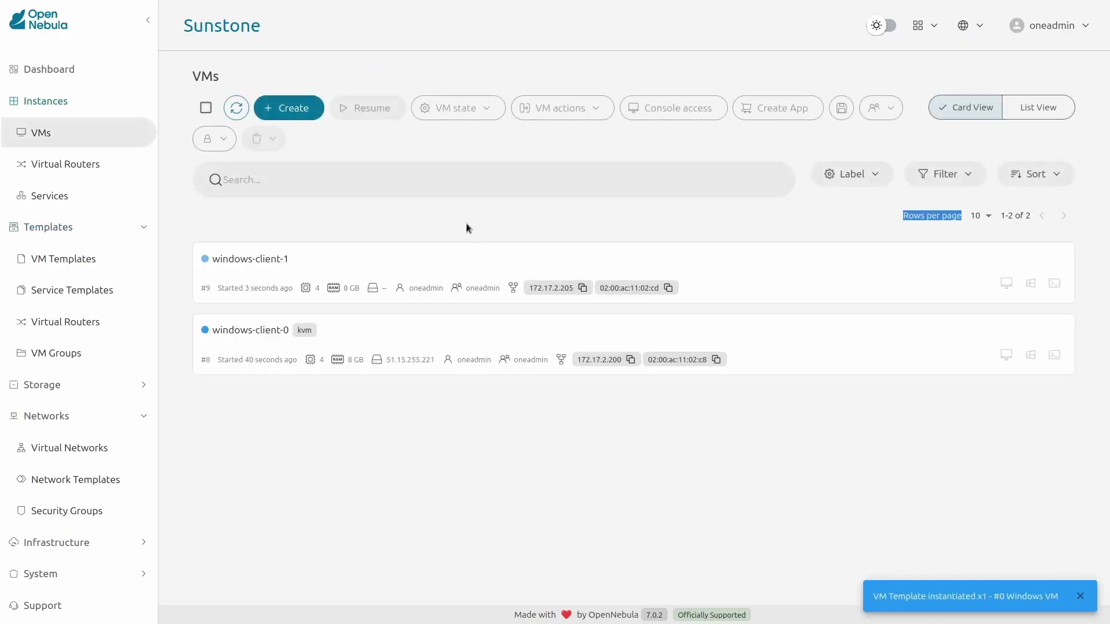
- Instantiate a VM named webserver from the webserver template, keeping its preset NIC on the public network
click(297, 112)
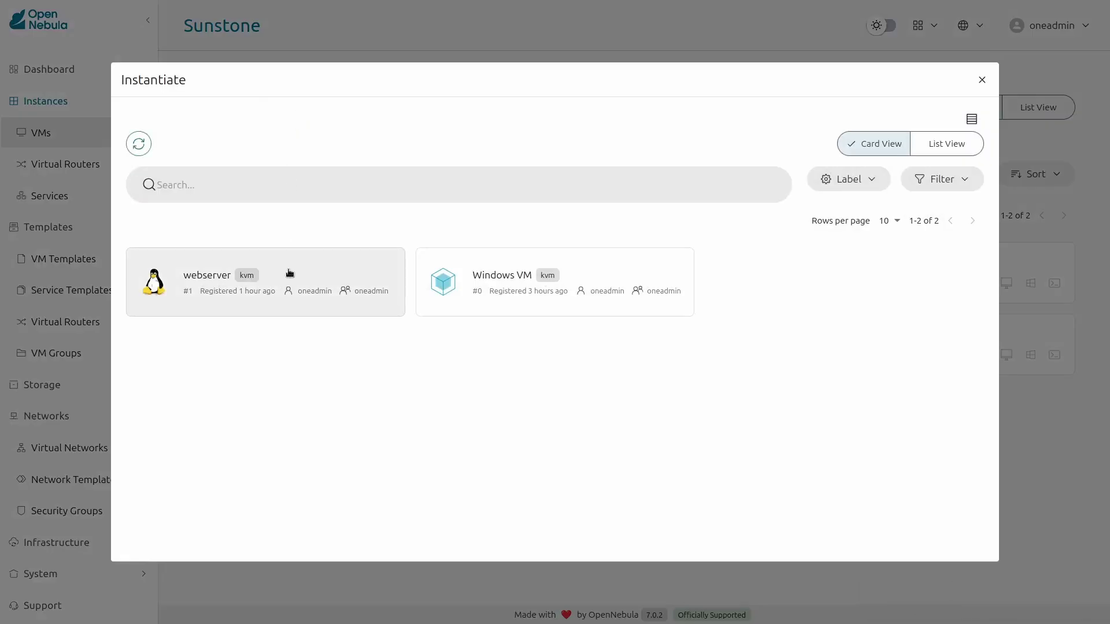
click(289, 272)
click(286, 274)
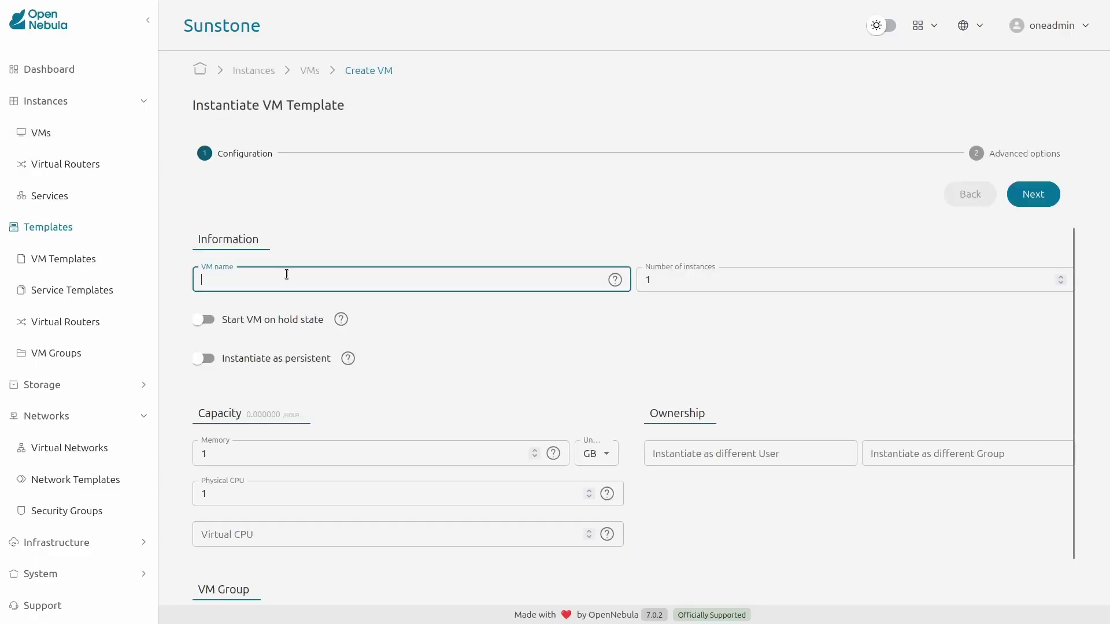
text(webserver)
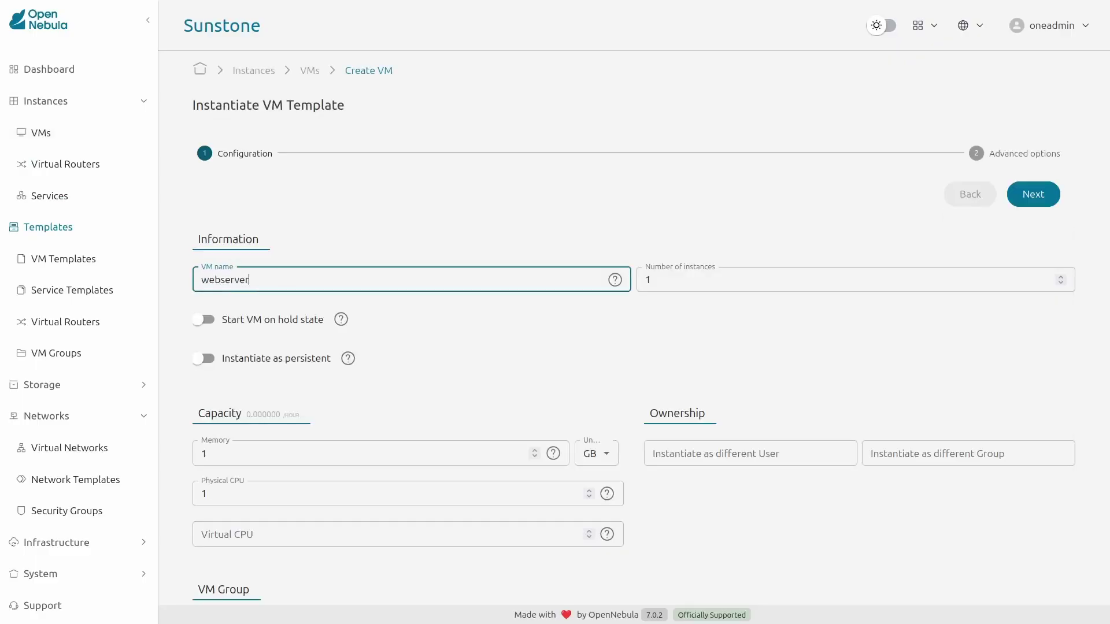
click(441, 210)
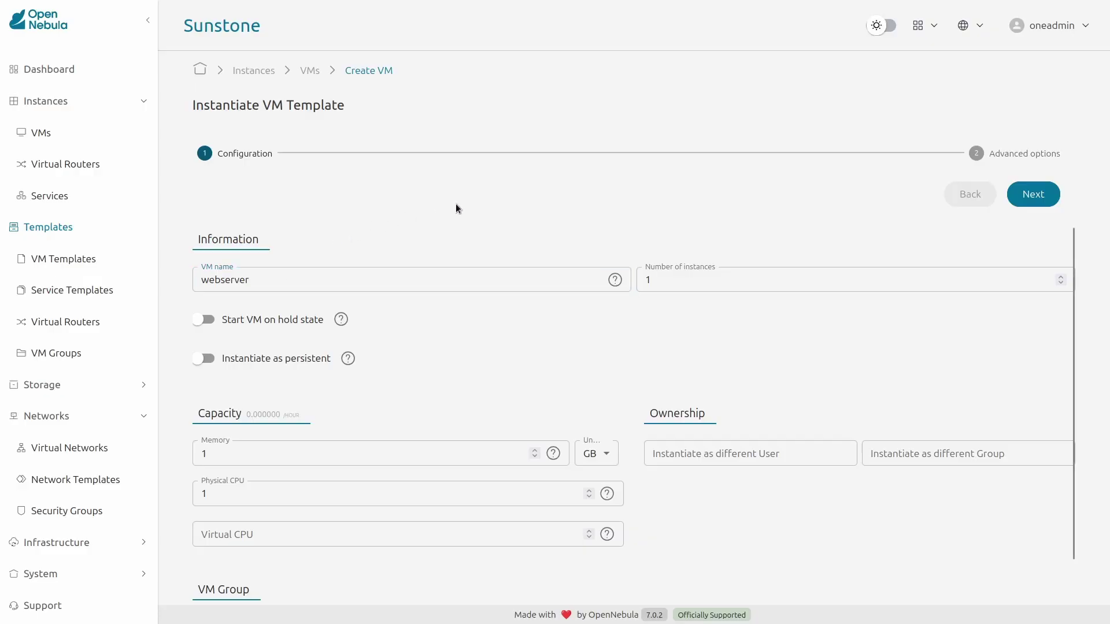
click(1035, 195)
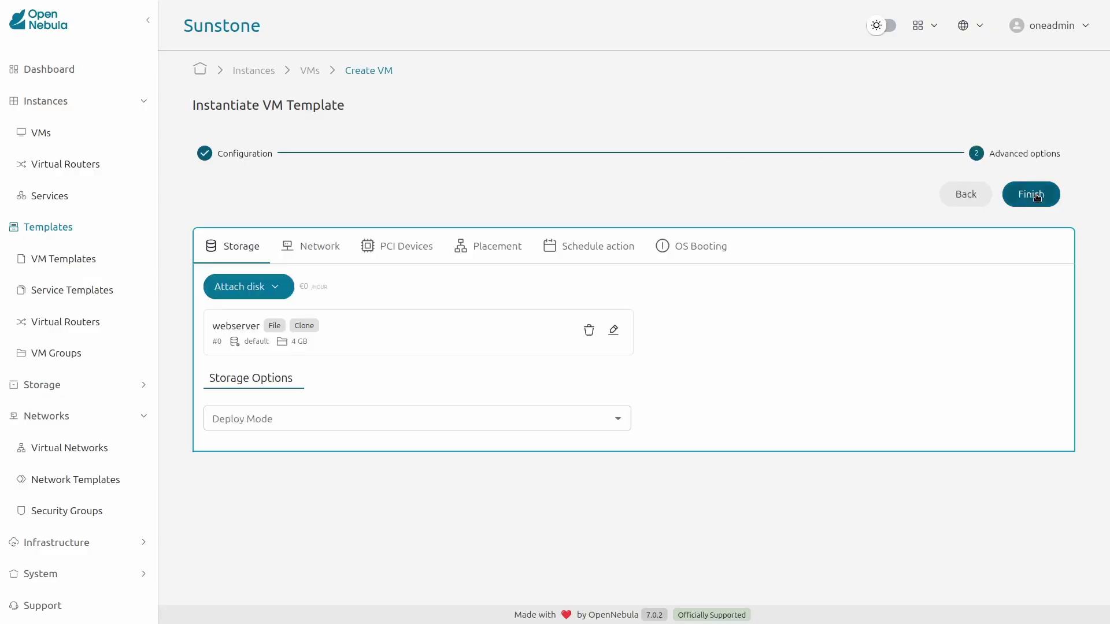
click(318, 247)
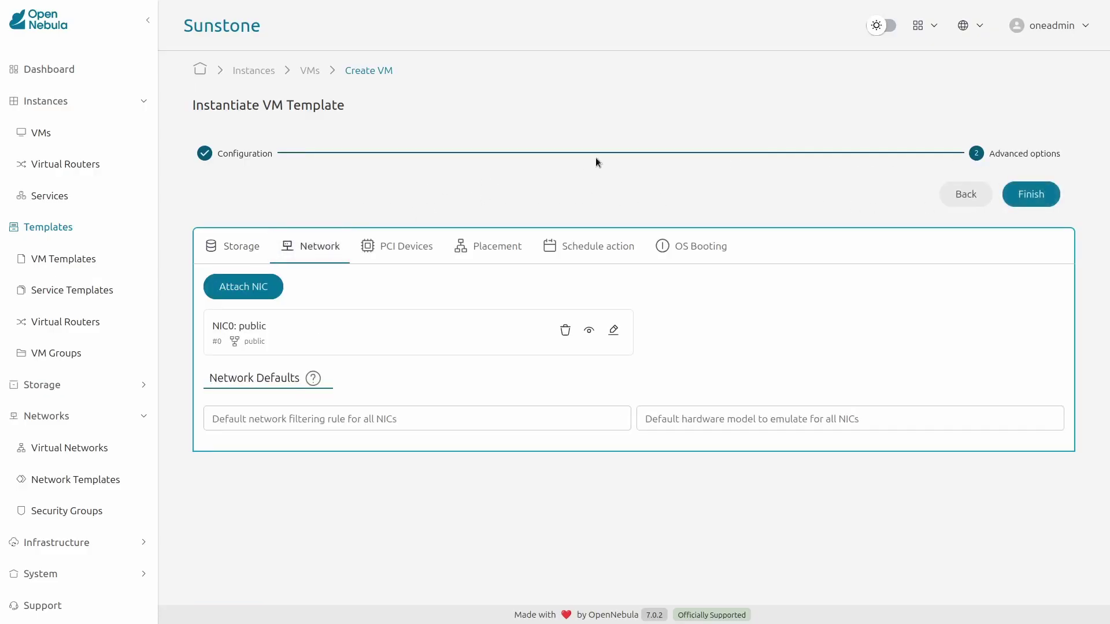
click(1033, 195)
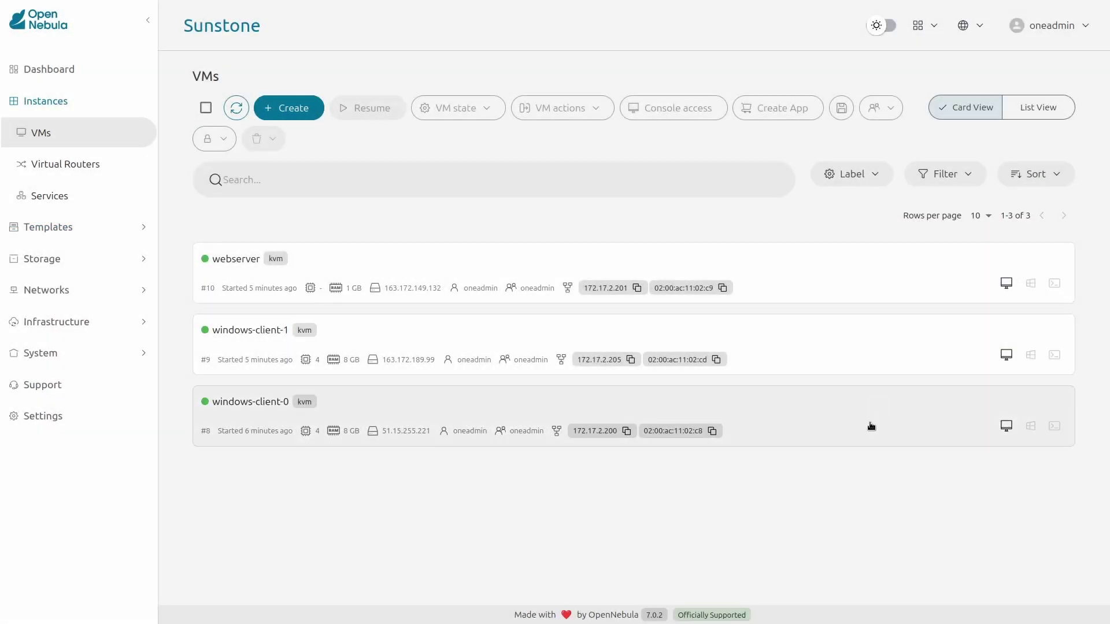
- Attach the rdp-sg security group to the public NIC of windows-client-0, and close the VM's details
click(871, 427)
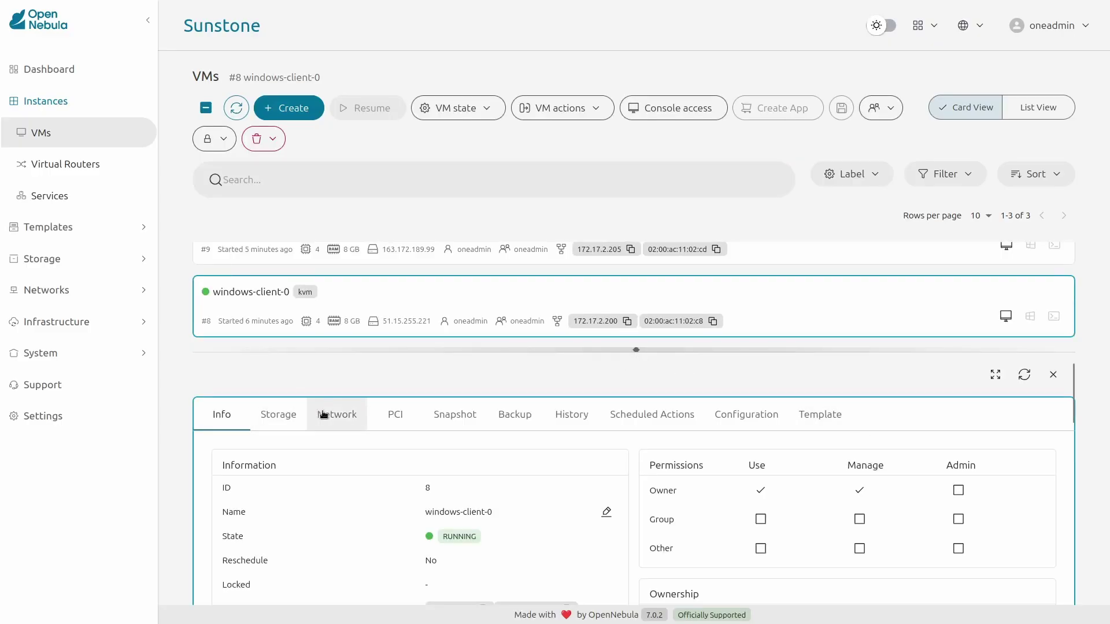
click(324, 415)
drag(636, 350, 650, 232)
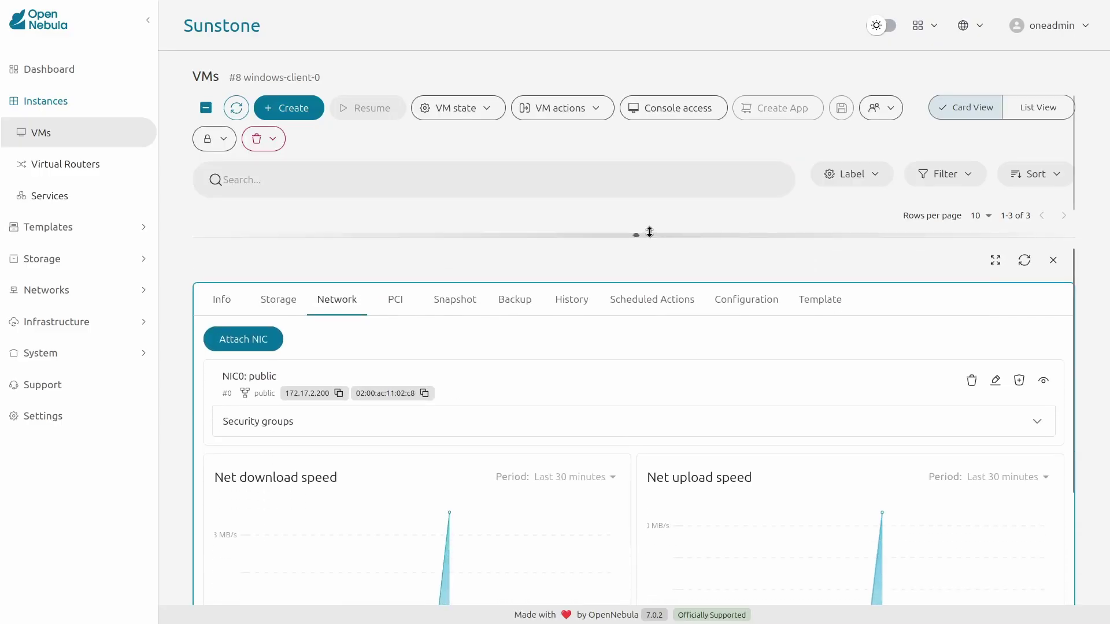
click(1038, 421)
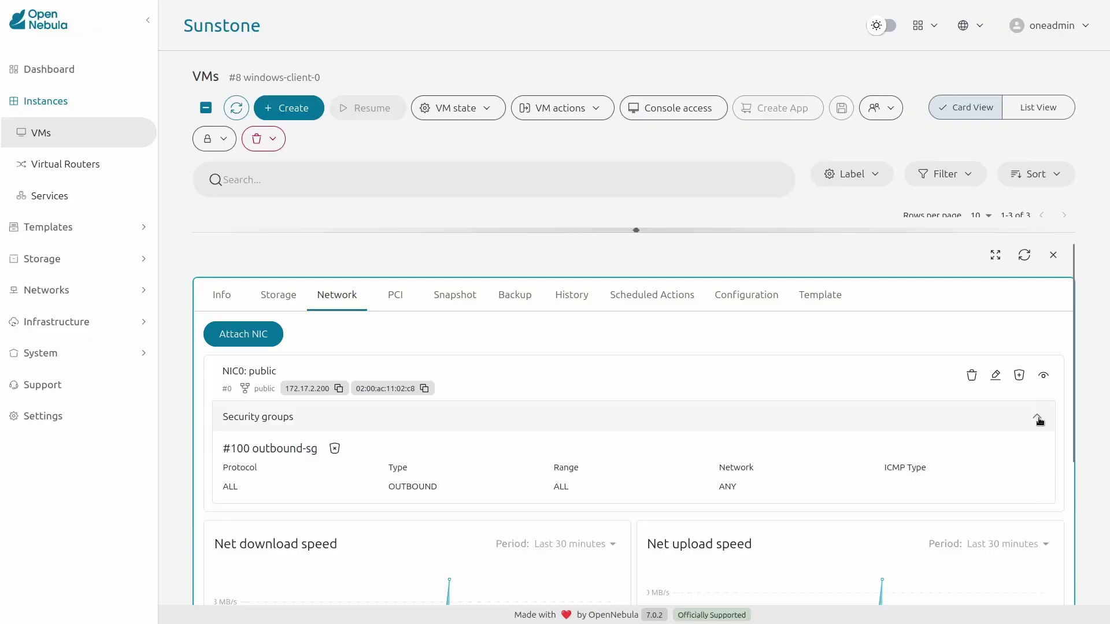
click(1019, 376)
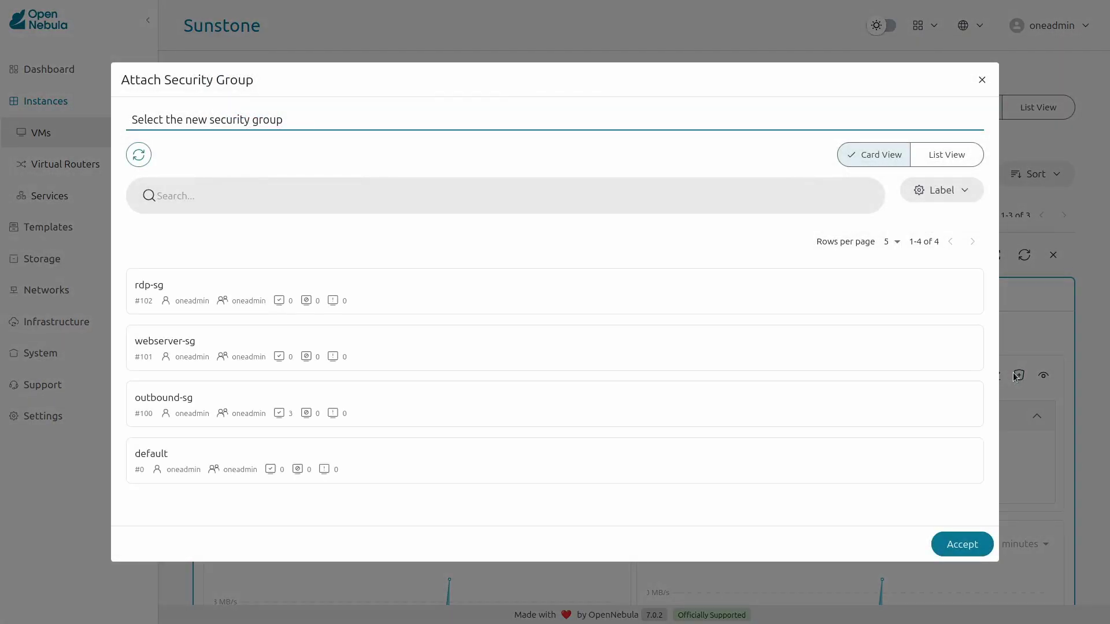
click(664, 287)
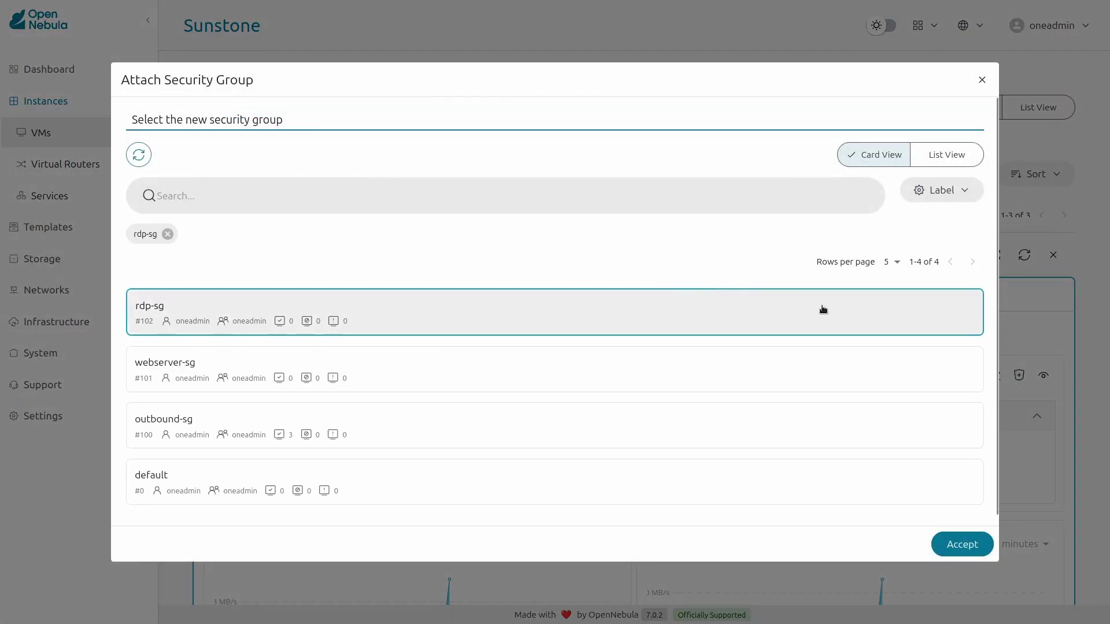
click(961, 544)
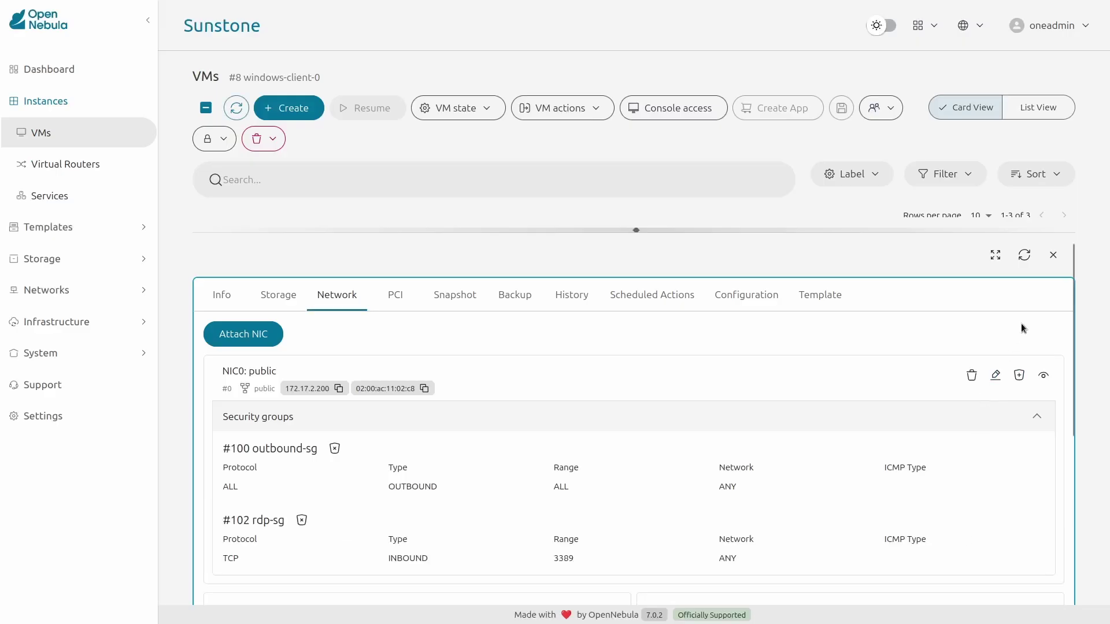
click(1054, 257)
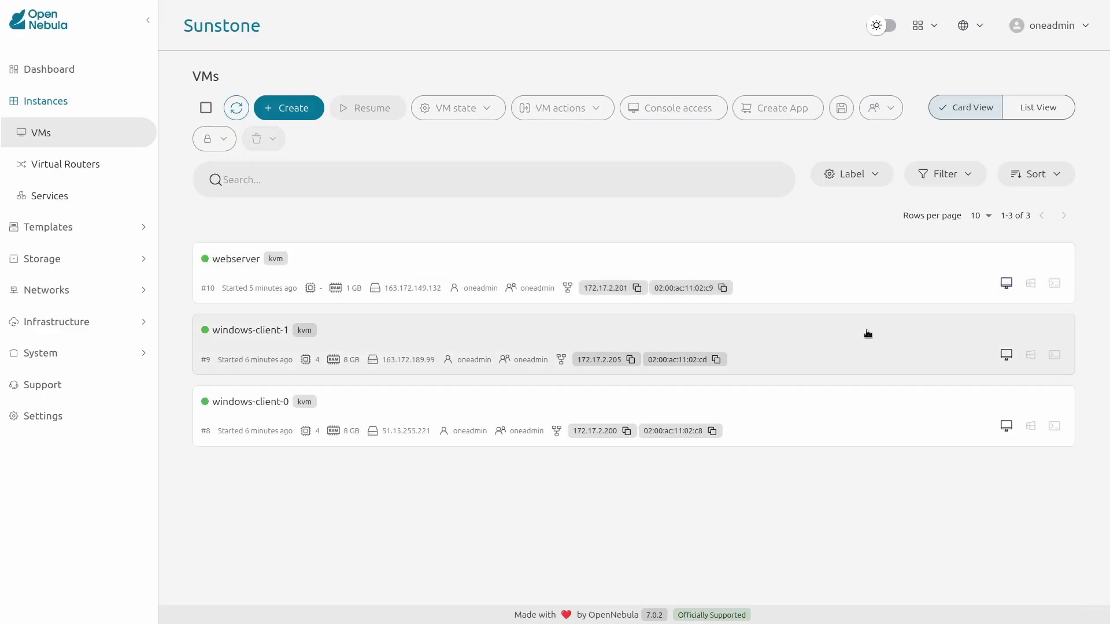
- Attach the rdp-sg security group to the public NIC of windows-client-1, and close the VM's details
click(860, 340)
click(345, 303)
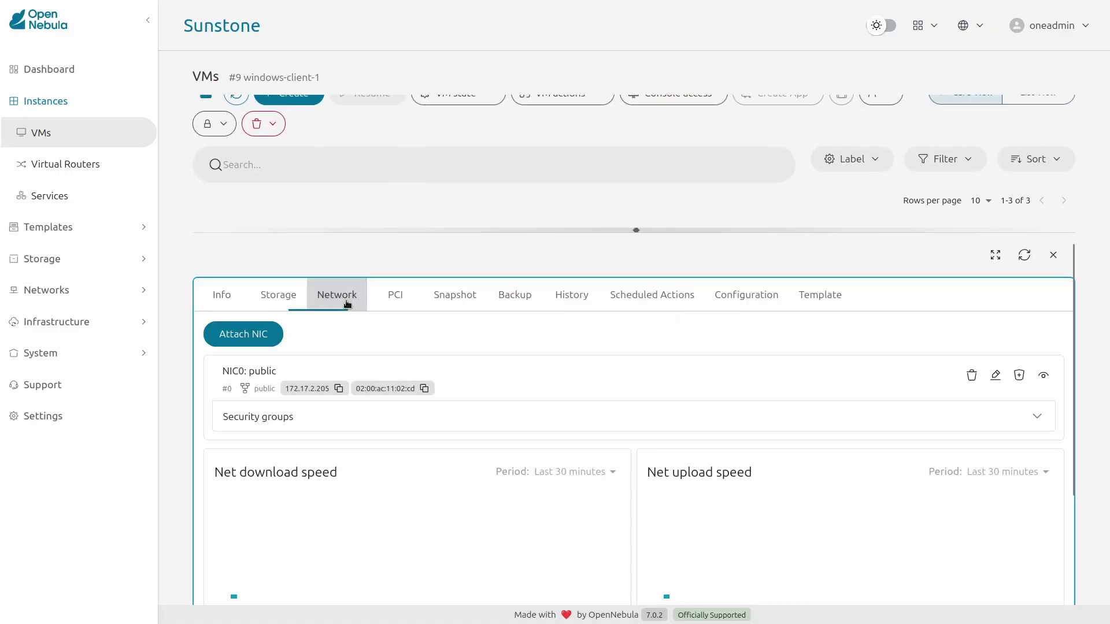
click(1023, 406)
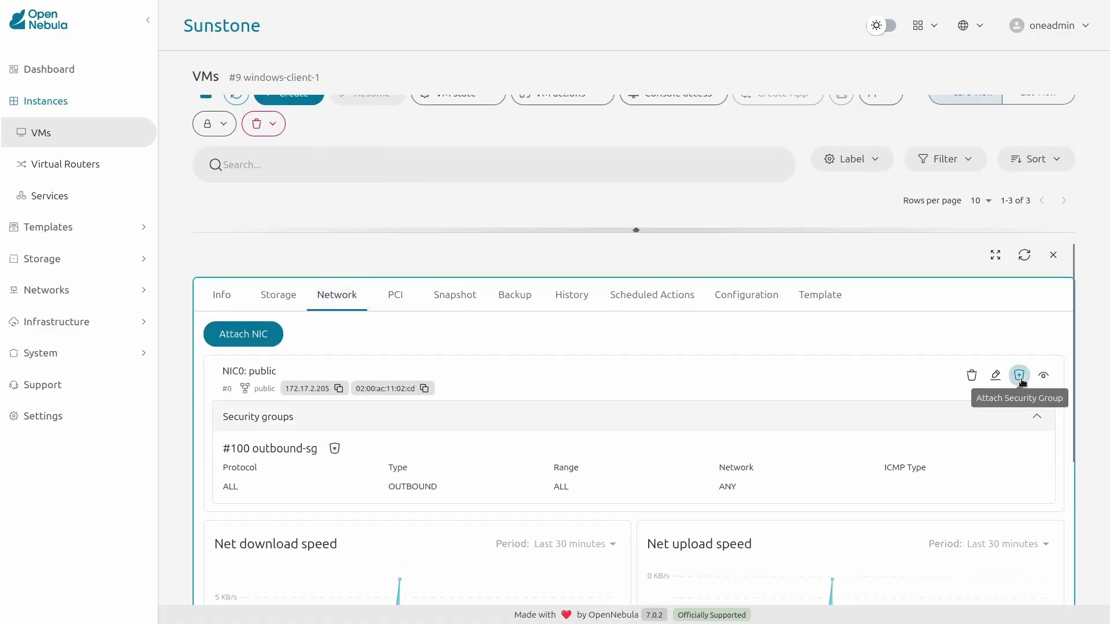
click(1019, 375)
click(532, 300)
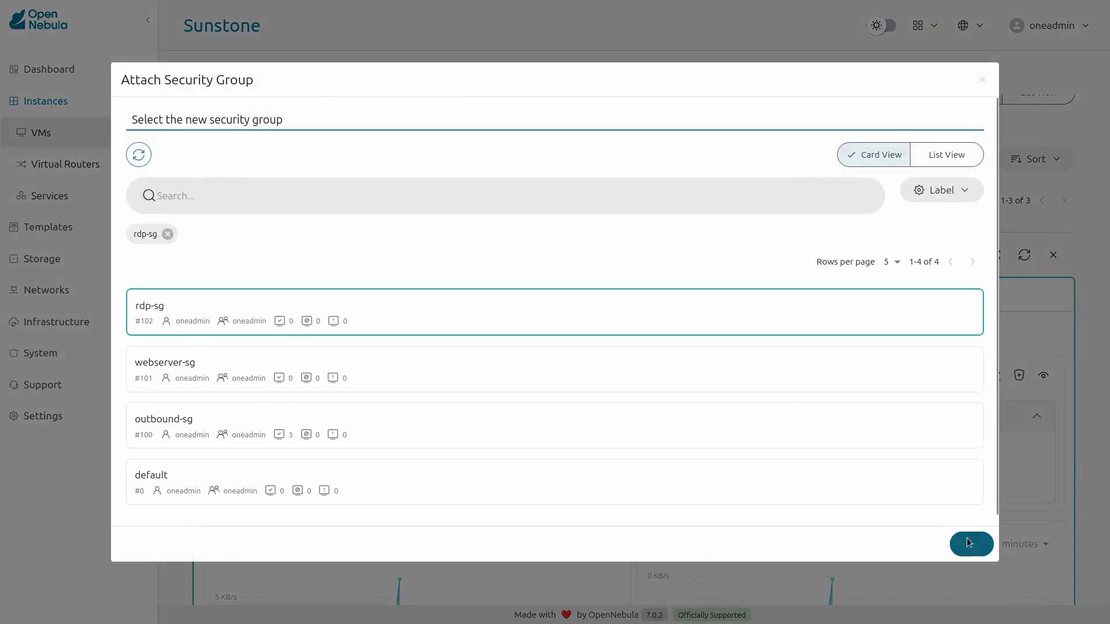
click(966, 540)
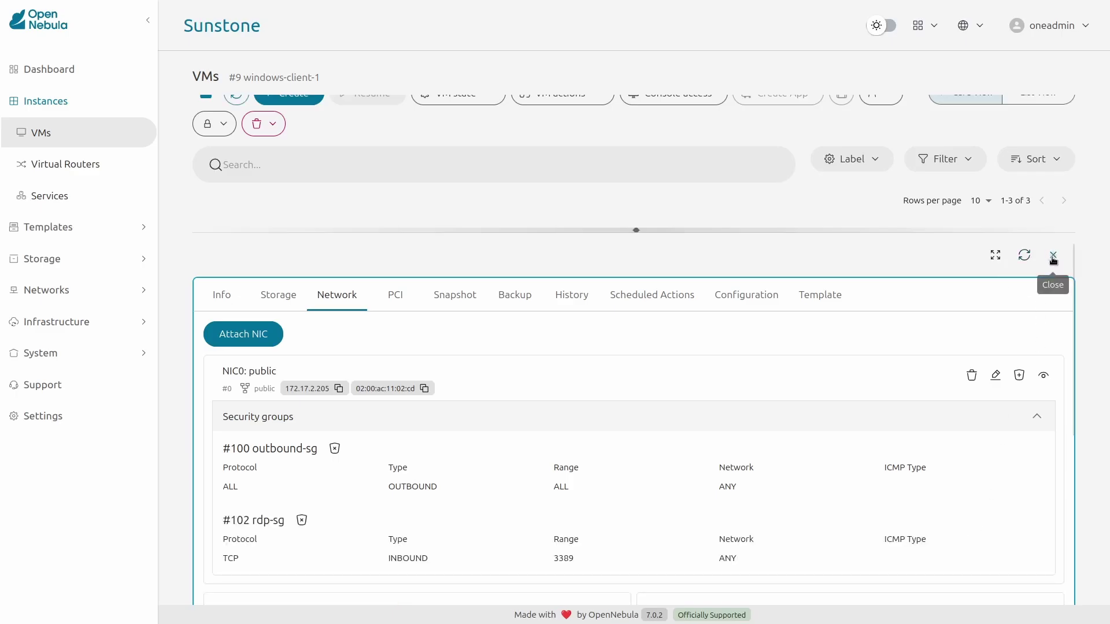
click(1053, 255)
- Attach the webserver-sg security group to the public NIC of the webserver VM
click(694, 260)
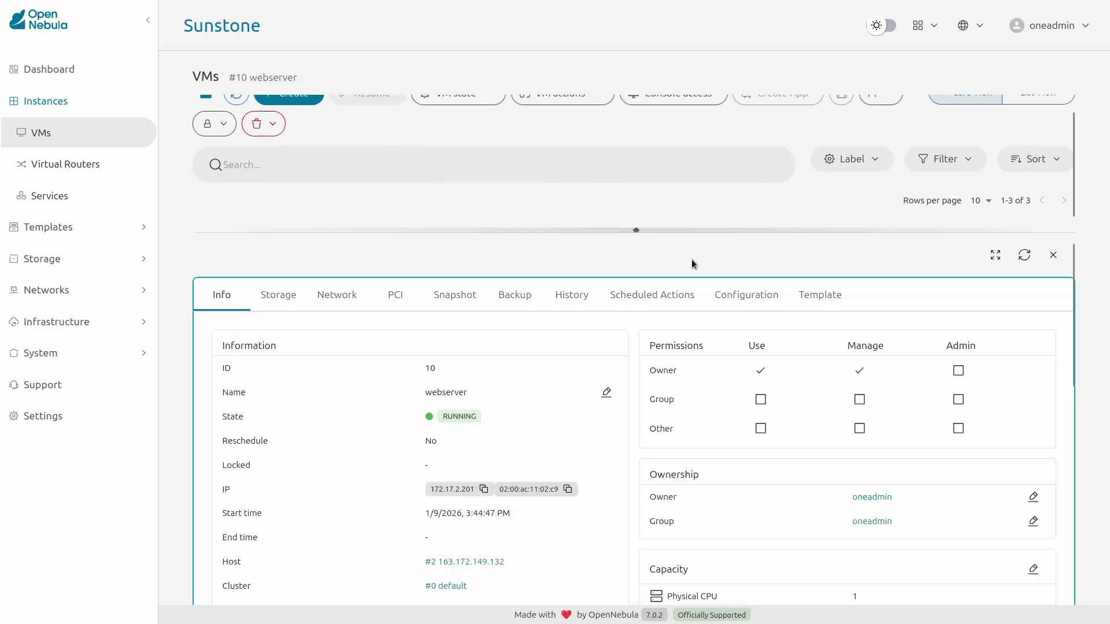
click(337, 295)
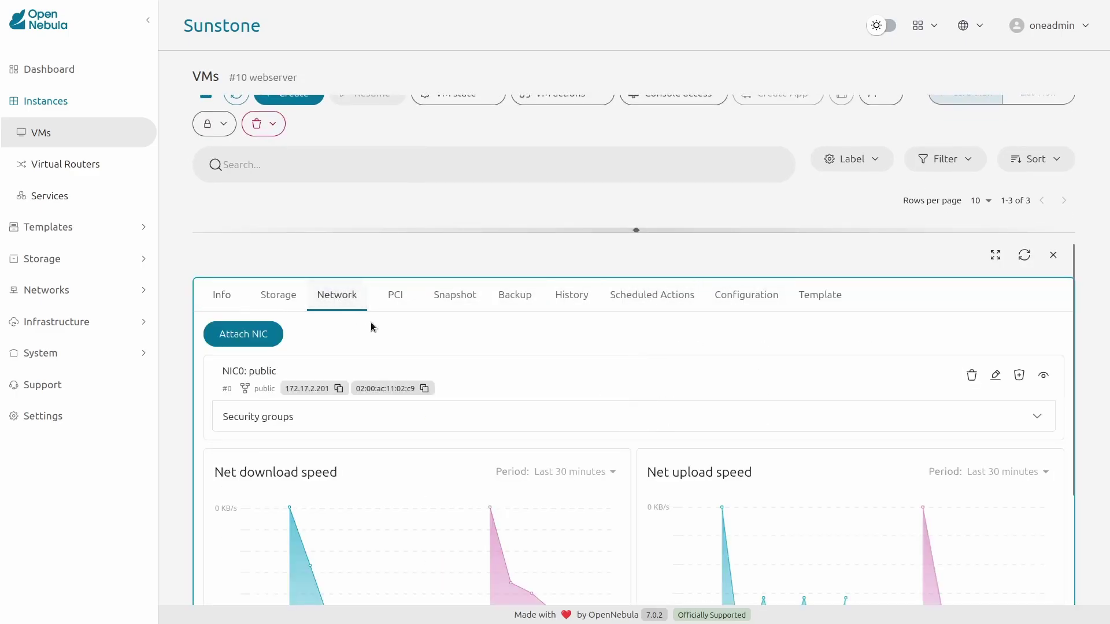
click(1037, 417)
click(1019, 377)
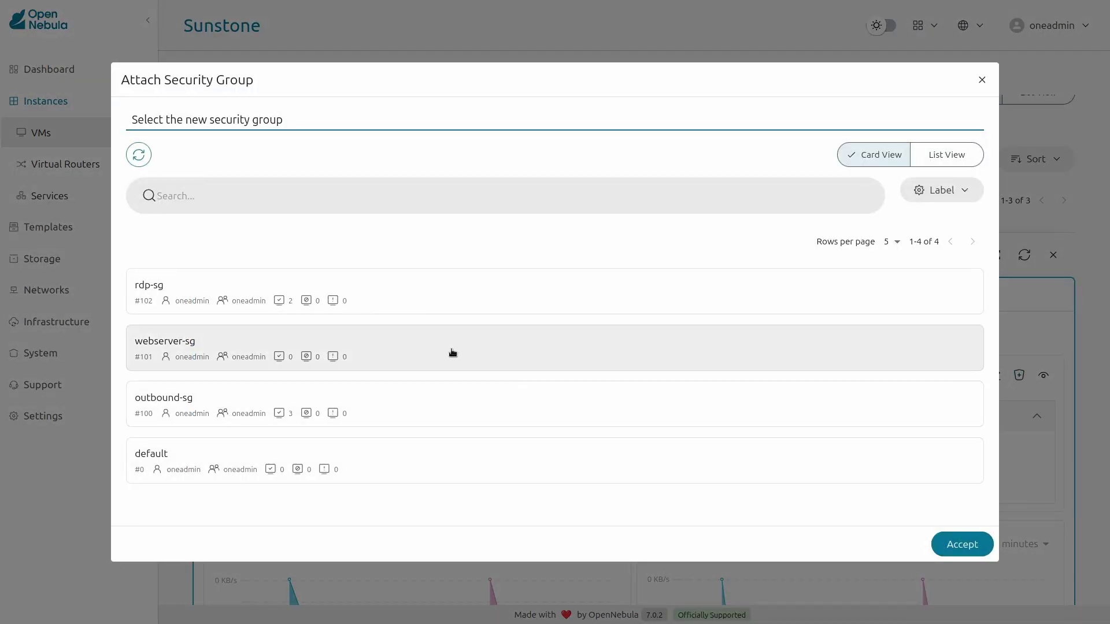
click(556, 354)
click(978, 552)
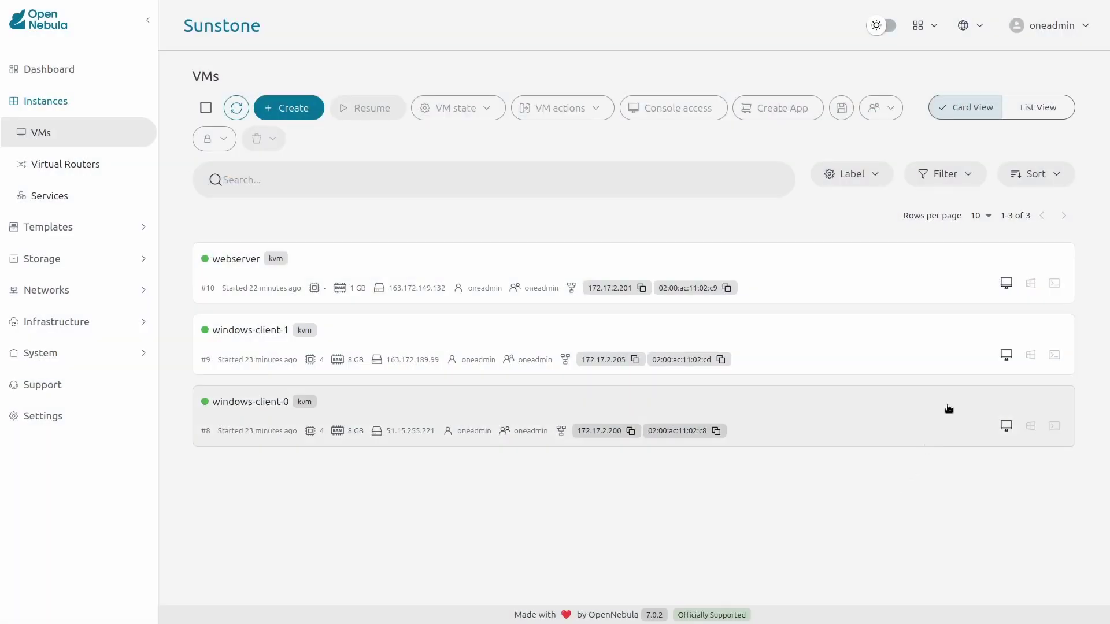
- Open the remote console of windows-client-0 and load 172.17.2.201 in its browser to test access to the web server
click(1007, 427)
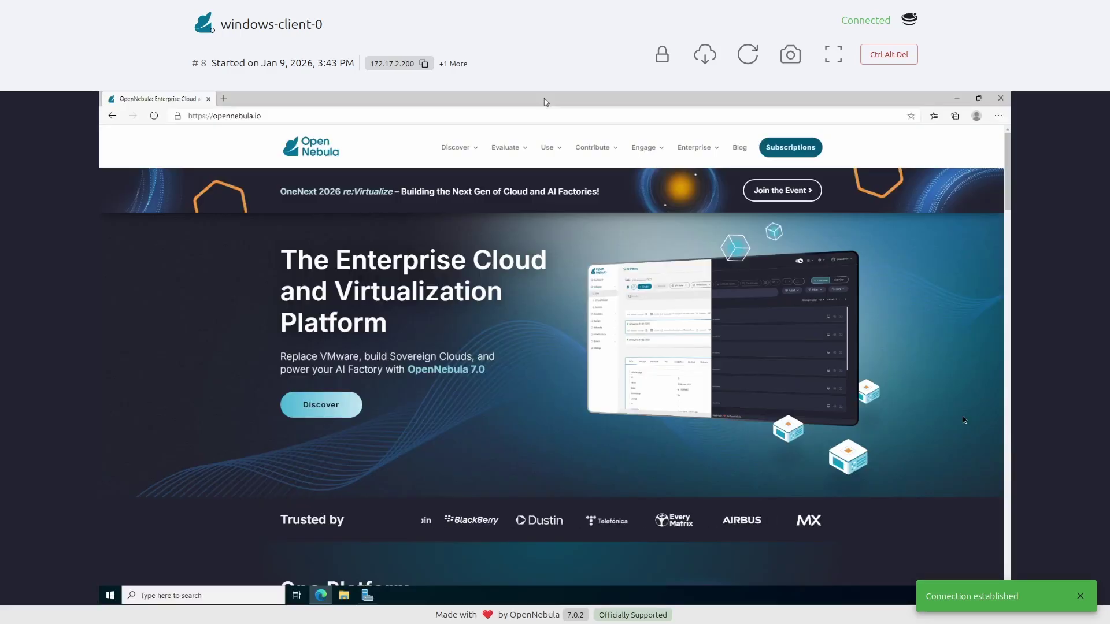
click(334, 115)
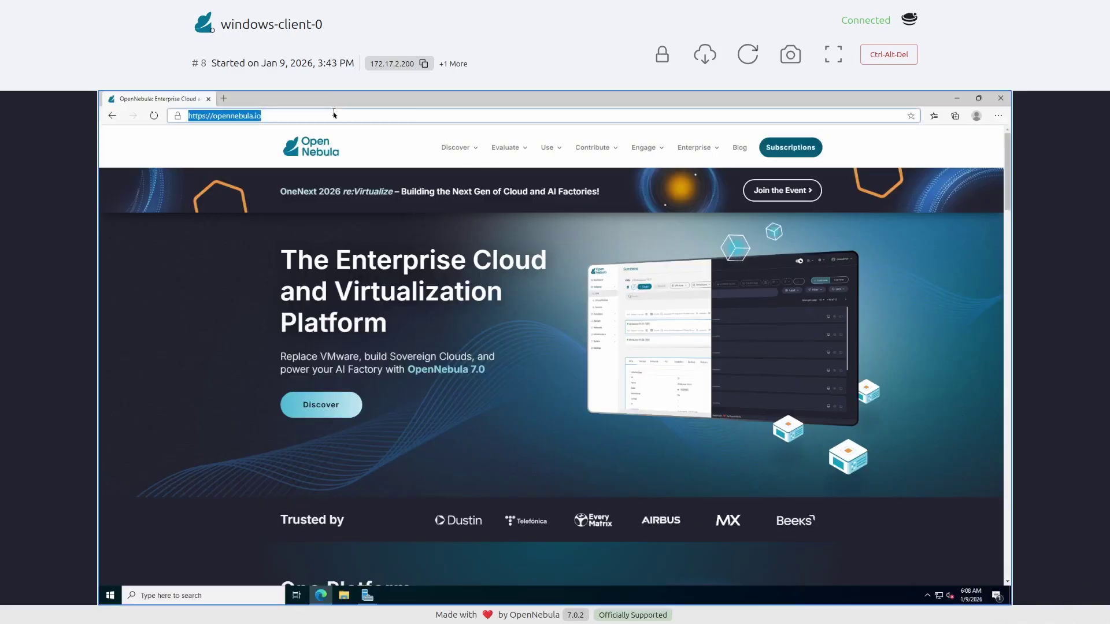
text(1)
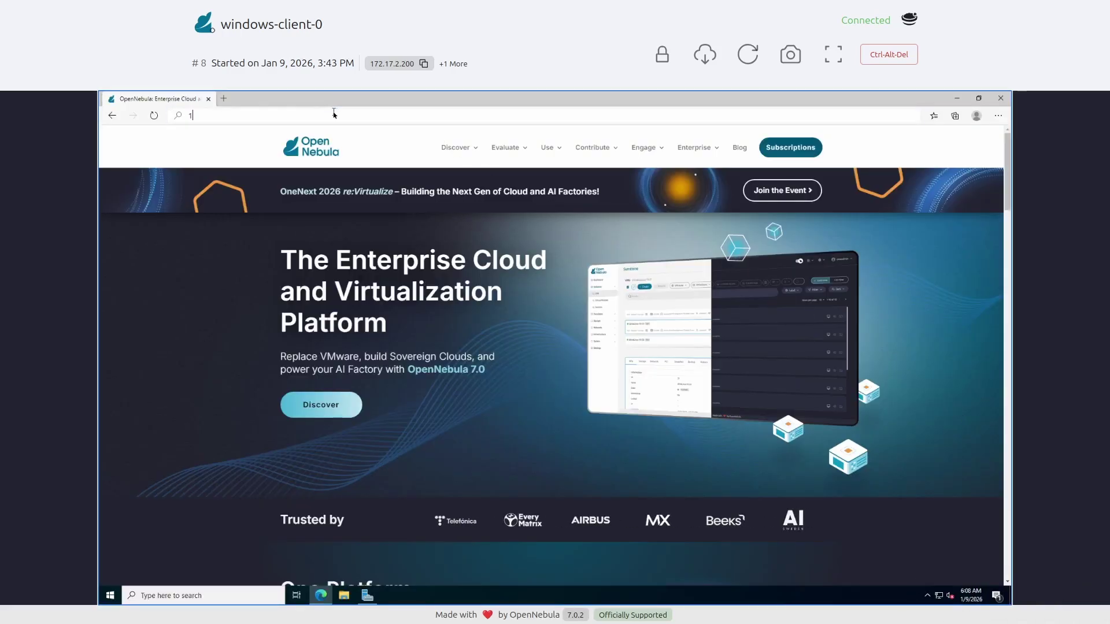
text(72.17)
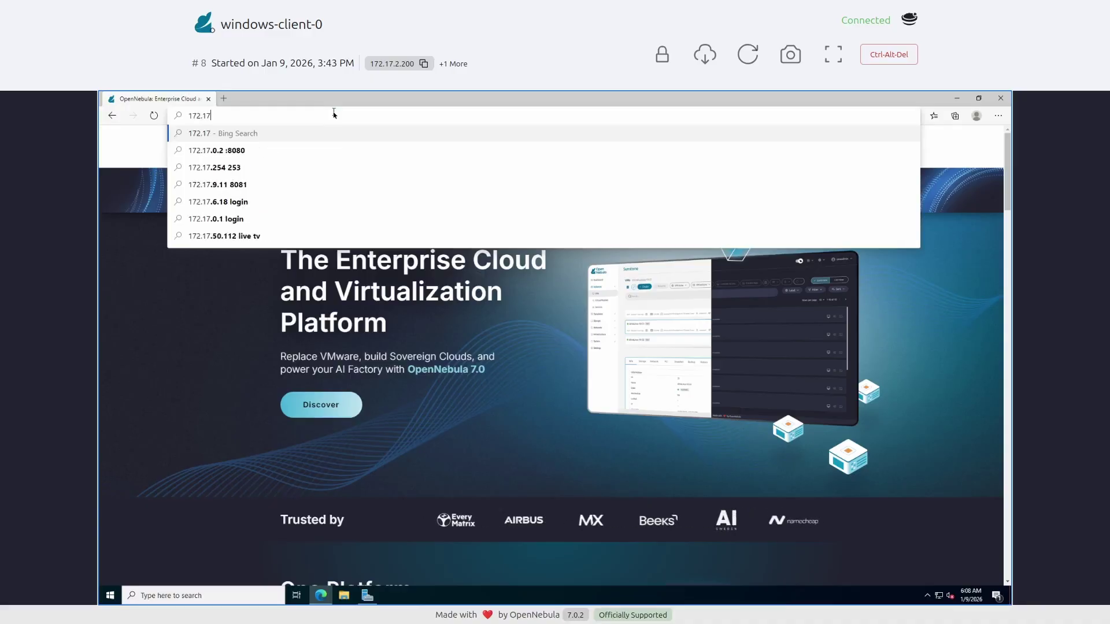
text(.2.201)
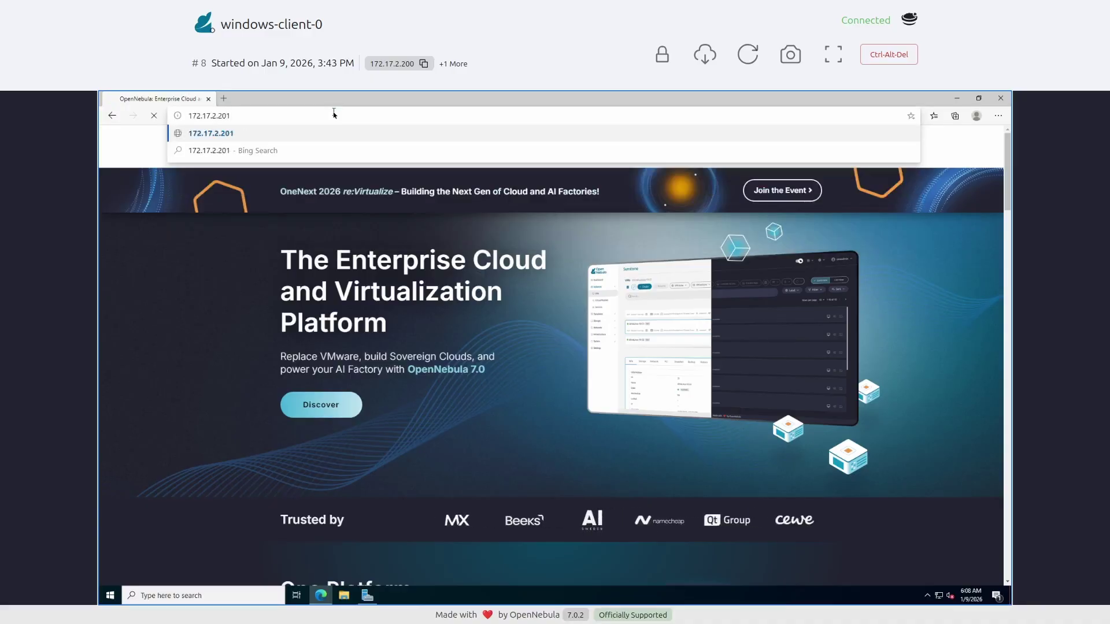
key(Return)
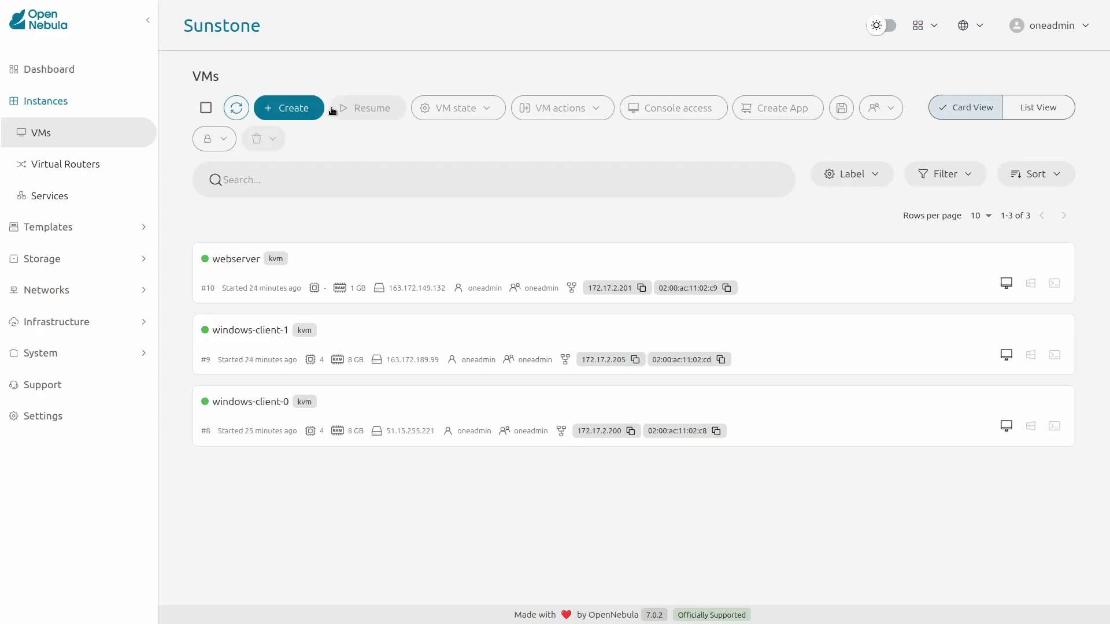
- Open the remote console of windows-client-1 and load 172.17.2.201 in its browser to test access to the web server
click(1006, 354)
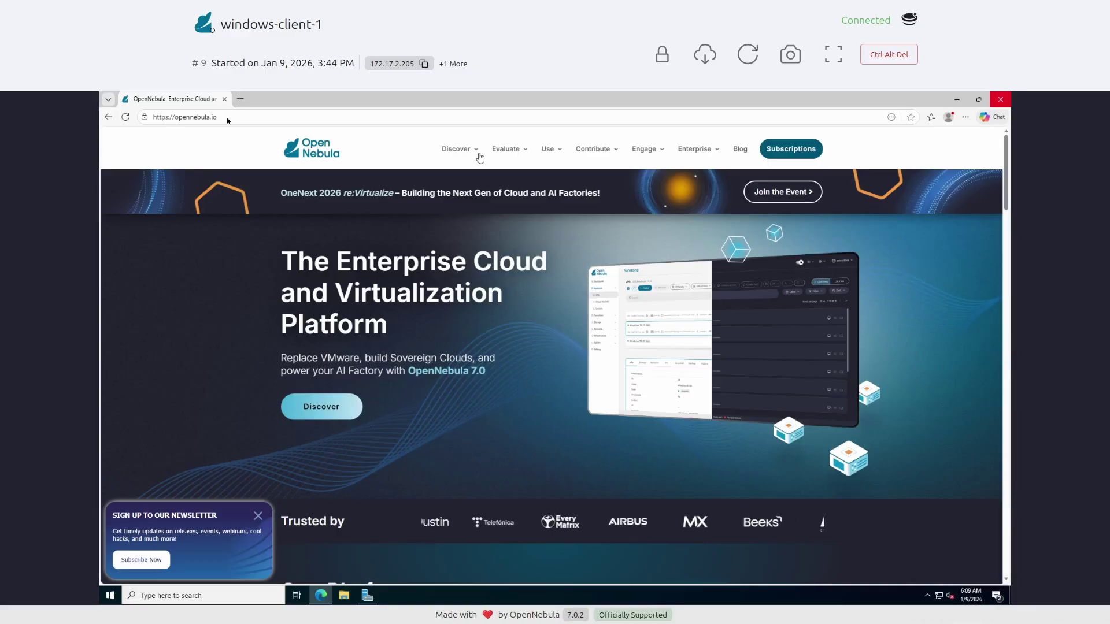
click(227, 118)
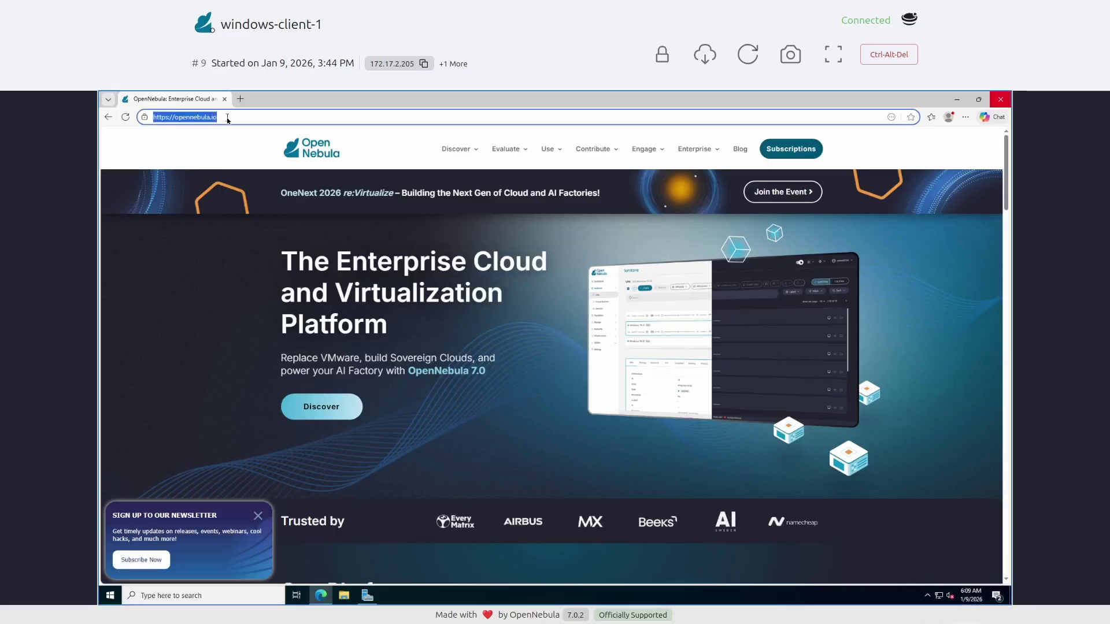
text(172.)
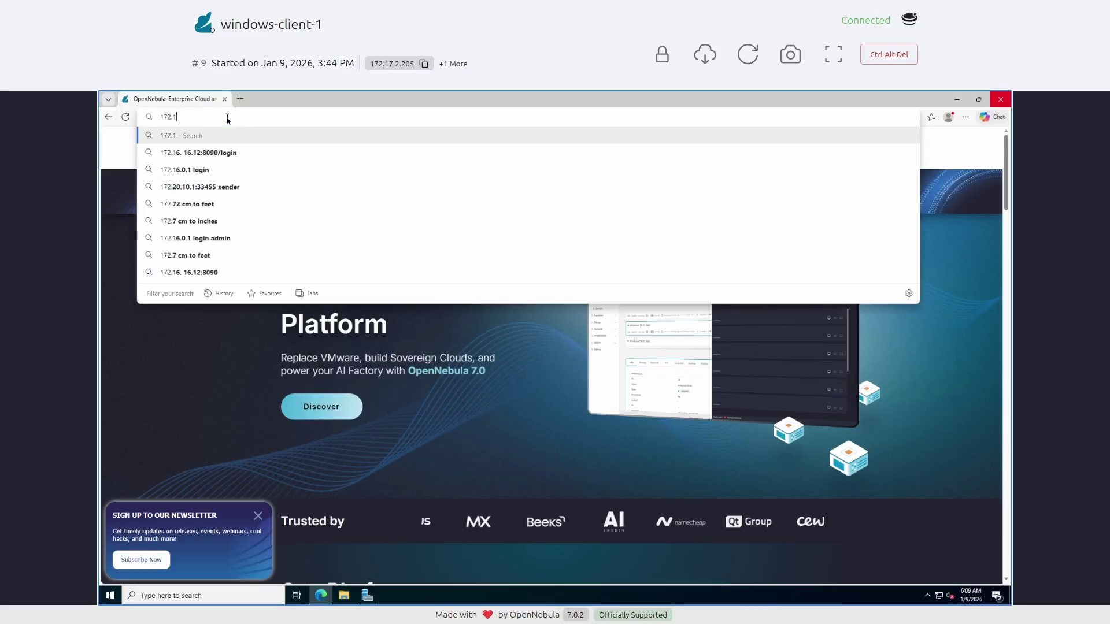
text(17)
text(.2)
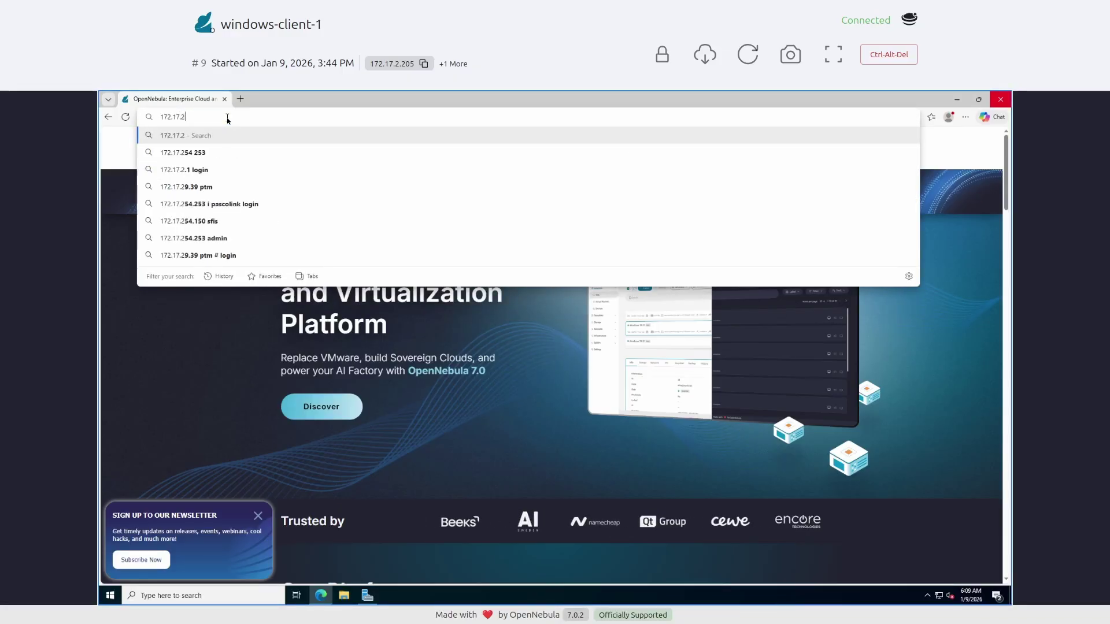
text(.201)
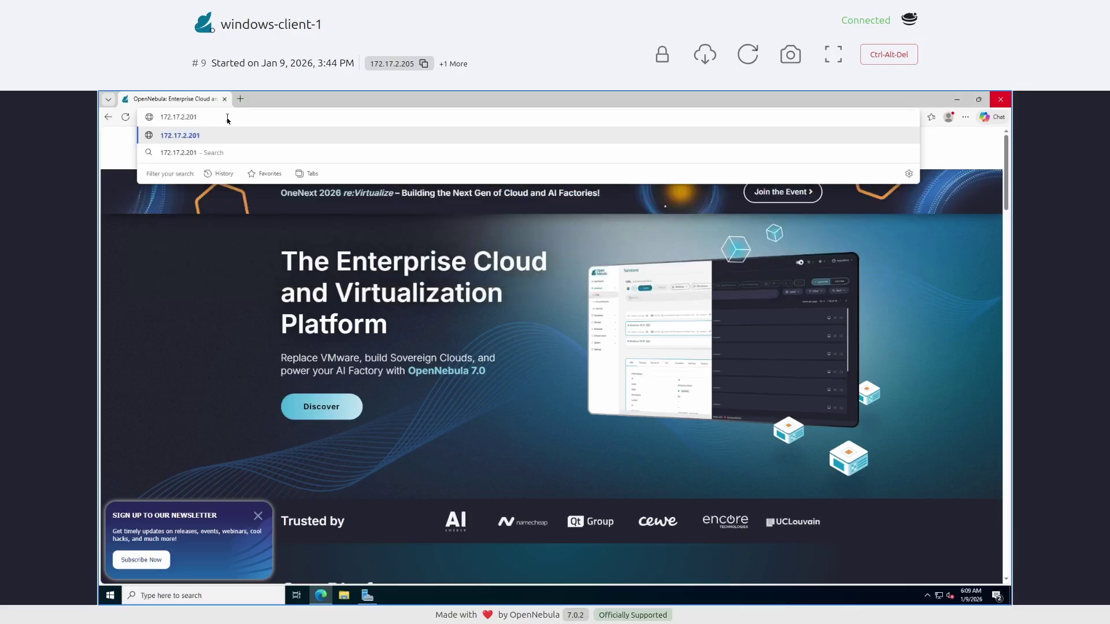
key(Return)
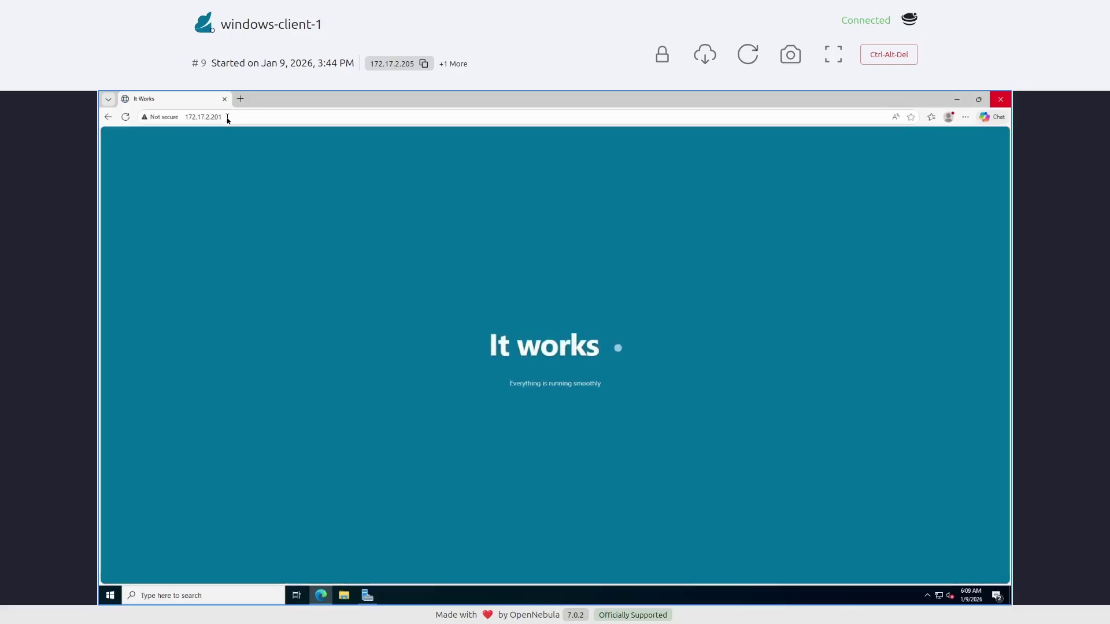